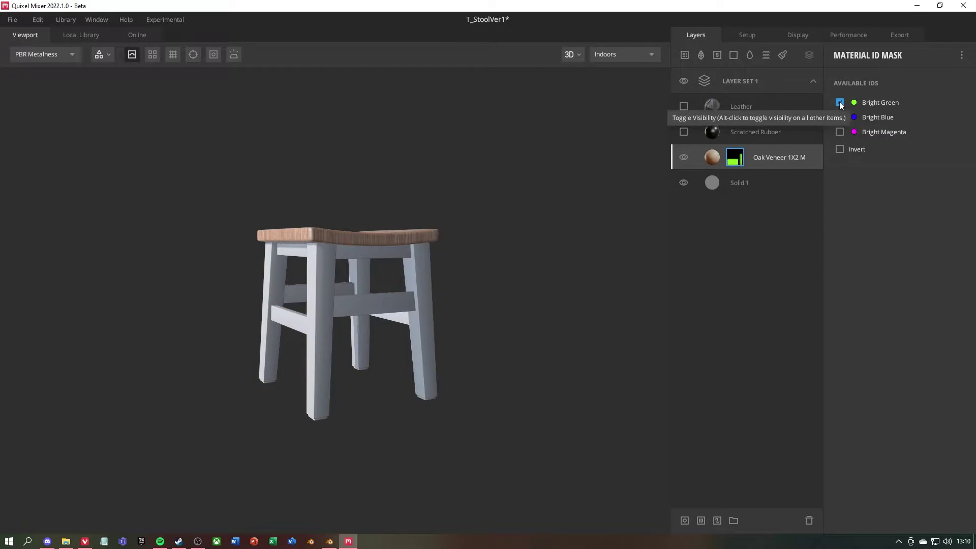
left_click(839, 102)
Step: Restrict the Oak Veneer 1X2 M layer's ID mask to Bright Blue after trying out the other available IDs
left_click(840, 117)
left_click(840, 118)
left_click(839, 132)
left_click(839, 131)
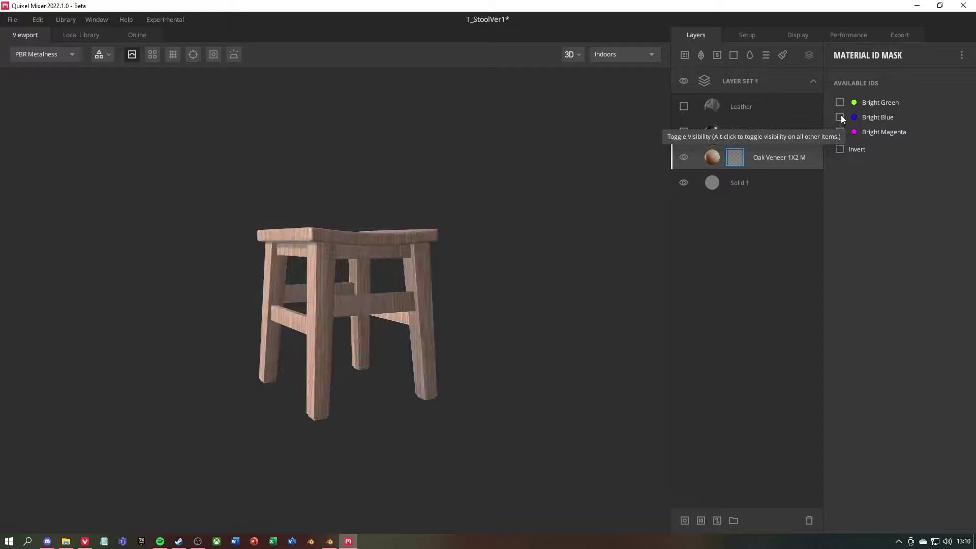
left_click(839, 117)
left_click_drag(398, 255, 382, 274)
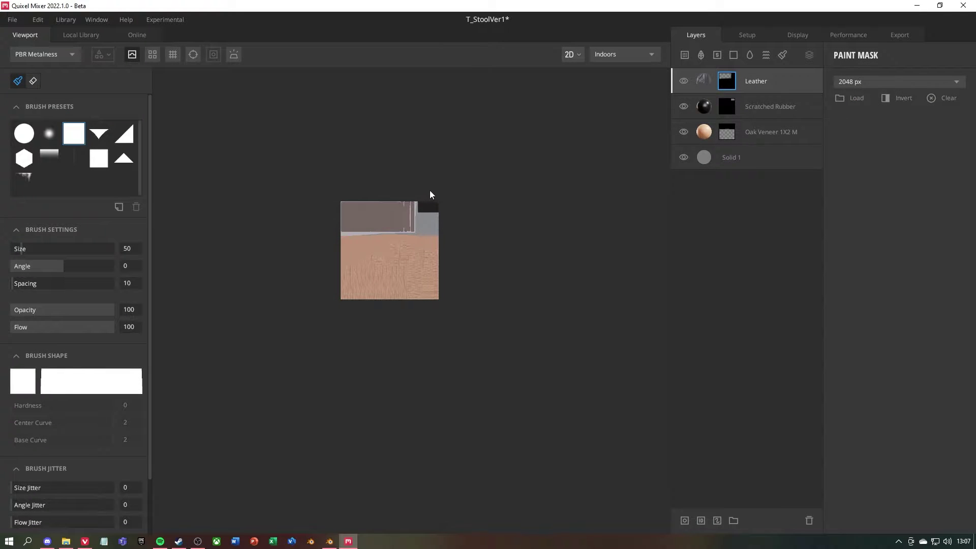
Step: Examine the paint-masked stool texture in the 2D view and on the model in the 3D view
scroll(429, 195, "up", 5)
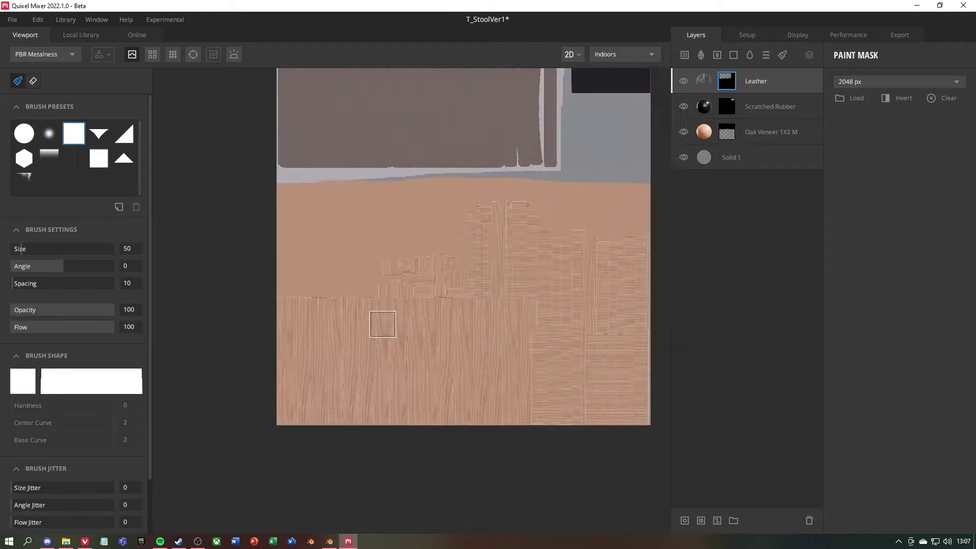
left_click(567, 51)
left_click(570, 82)
scroll(423, 216, "down", 3)
left_click_drag(357, 267, 328, 137, "alt")
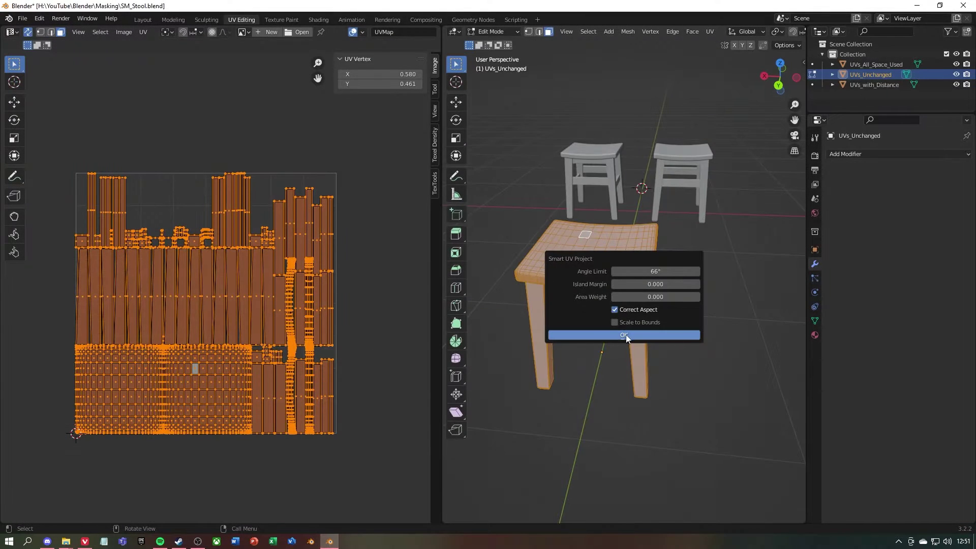
Step: In Blender, unwrap the UVs_Unchanged stool with Smart UV Project, using a 66° angle limit and 0.000 island margin
left_click(624, 335)
scroll(360, 332, "down", 3)
middle_click_drag(639, 295, 607, 261)
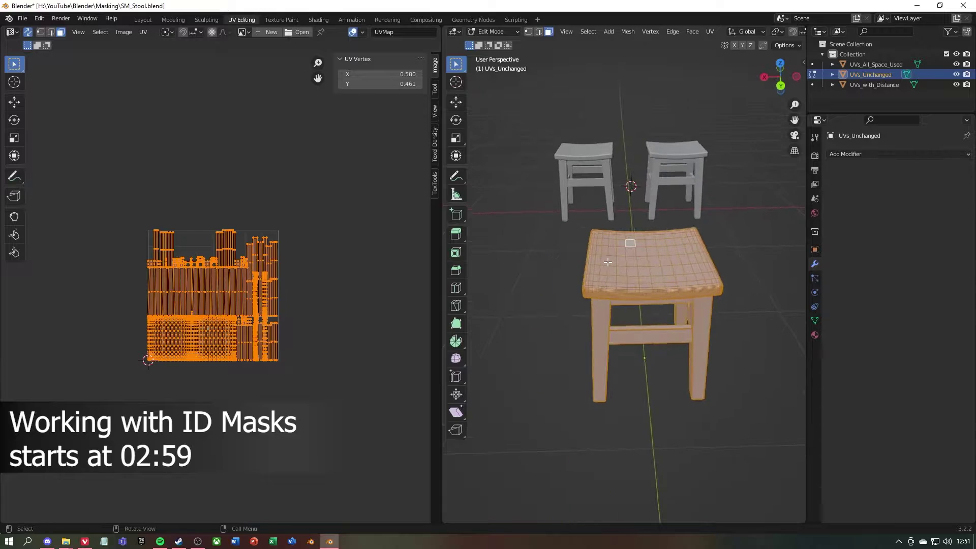
key("Tab")
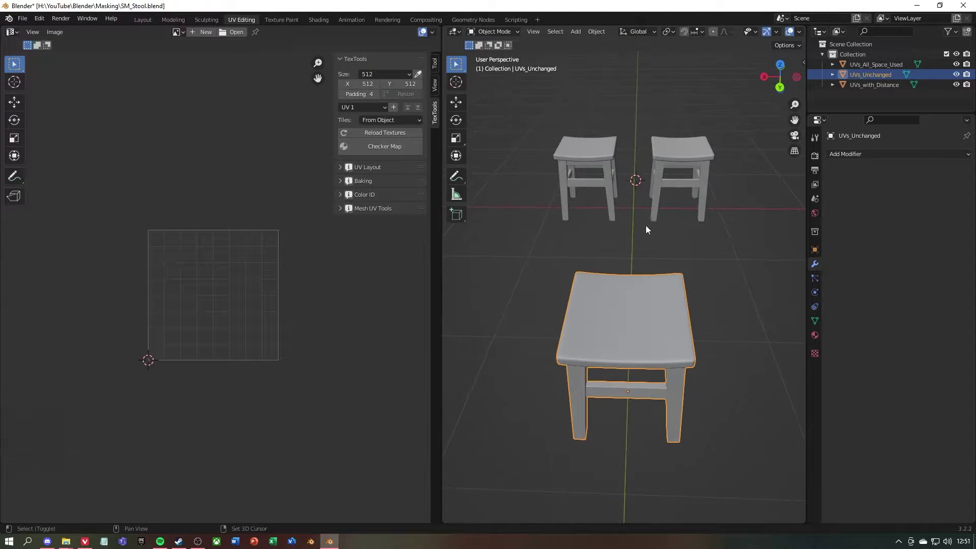
Step: Show the complete UV layout of the UVs_with_Distance stool in Edit Mode
left_click(665, 148)
key("Tab")
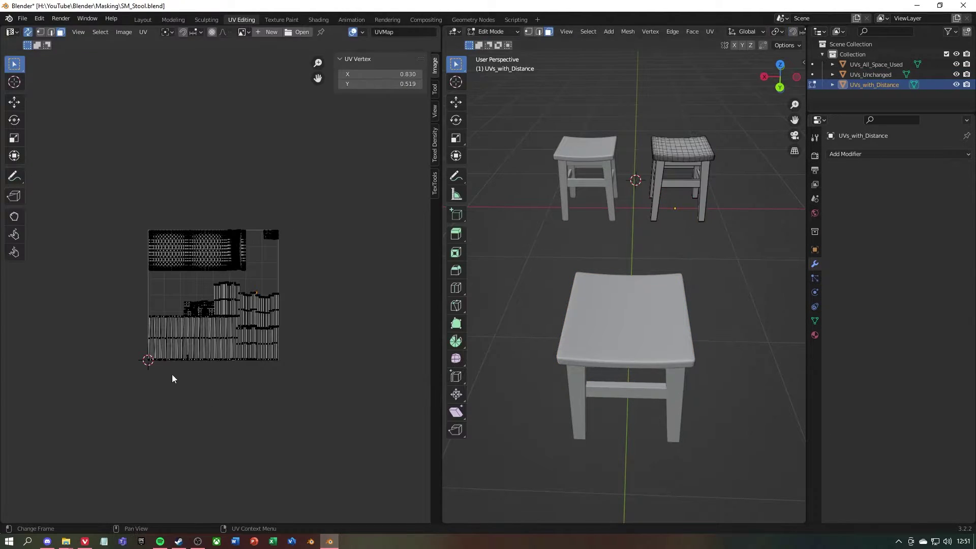
scroll(274, 381, "up", 3)
key("a")
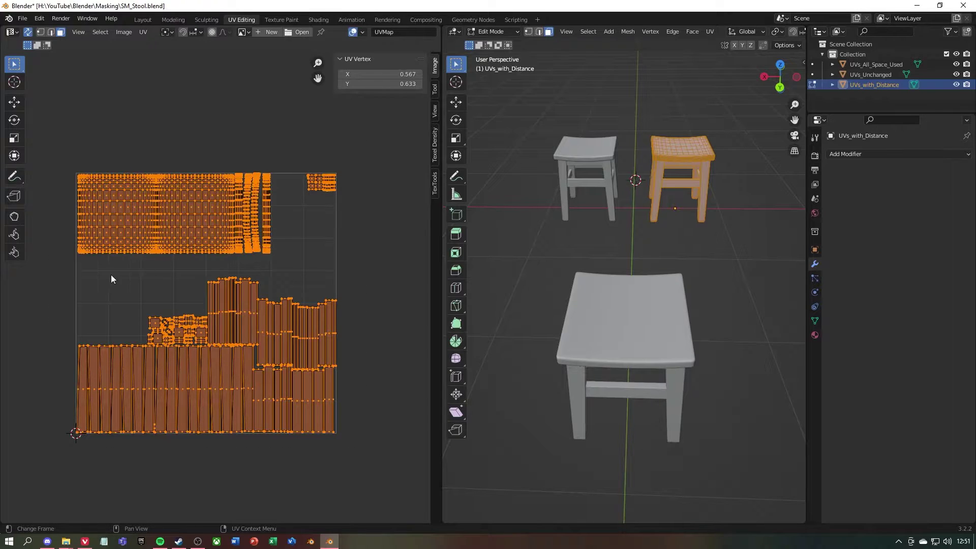
Step: Inspect the UV layout of the UVs_All_Space_Used stool and return to Object Mode
key("Tab")
left_click(610, 214)
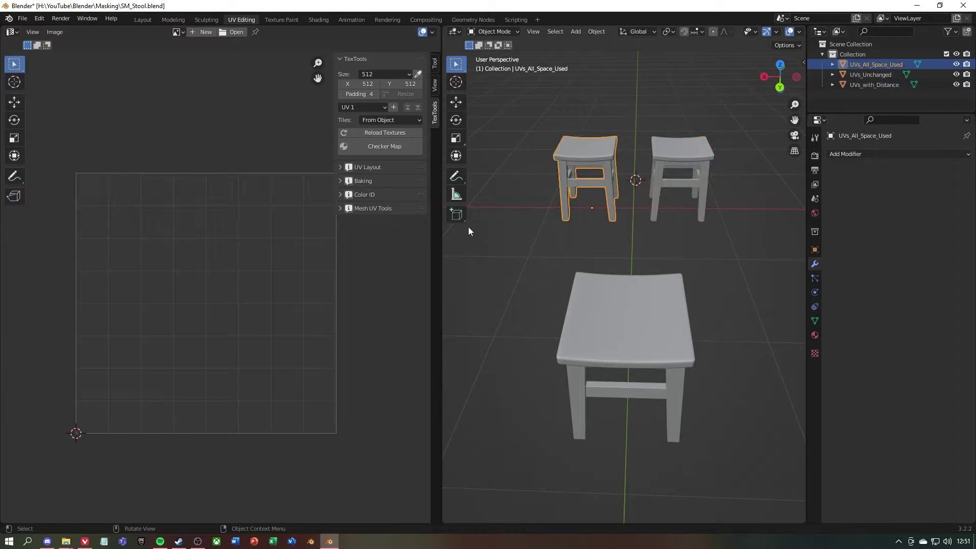
key("Tab")
left_click_drag(59, 142, 362, 448)
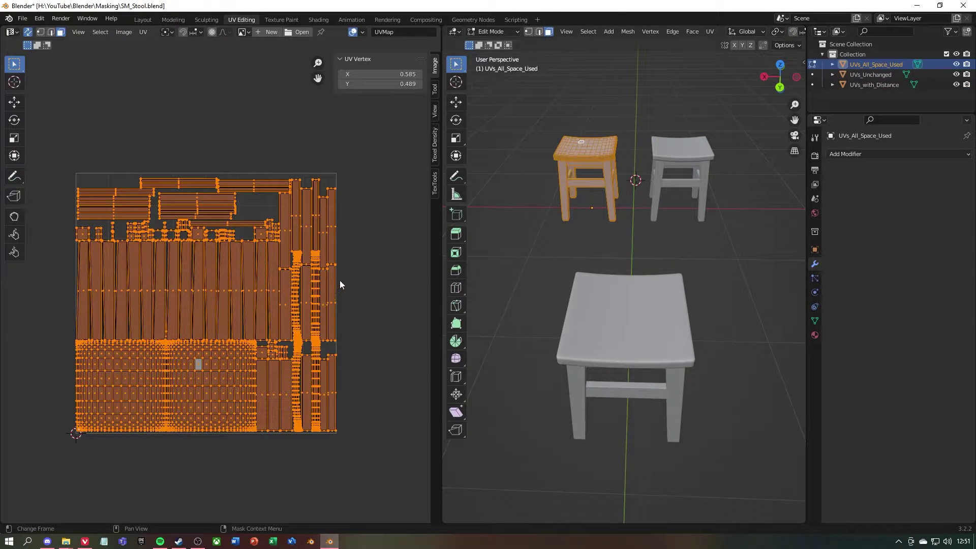
key("Tab")
left_click(649, 234)
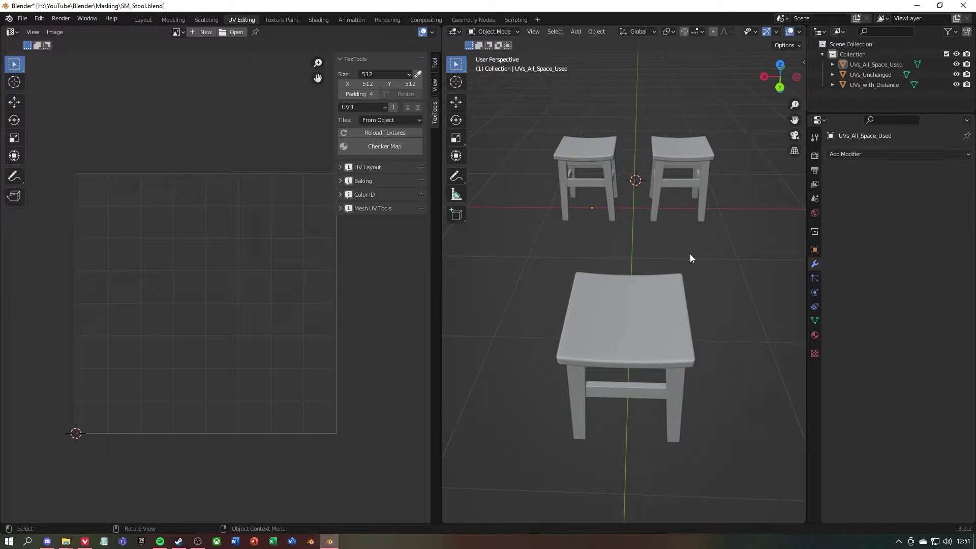
Step: Isolate the UVs_with_Distance stool in local view and enter Edit Mode on it
middle_click_drag(690, 254, 667, 230)
left_click(712, 218)
key("KP_Decimal")
scroll(619, 227, "down", 5)
key("Tab")
key("Tab")
key("KP_Divide")
scroll(624, 229, "down", 4)
key("Tab")
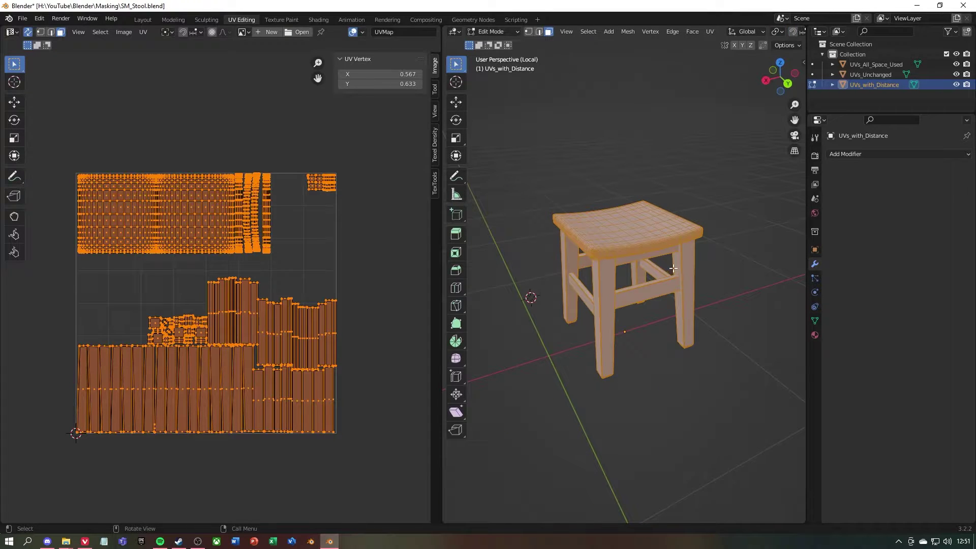
Step: Select the seat's UV islands and the small separate island group to check which stool parts they cover
middle_click_drag(669, 265, 615, 271)
left_click_drag(286, 257, 77, 152)
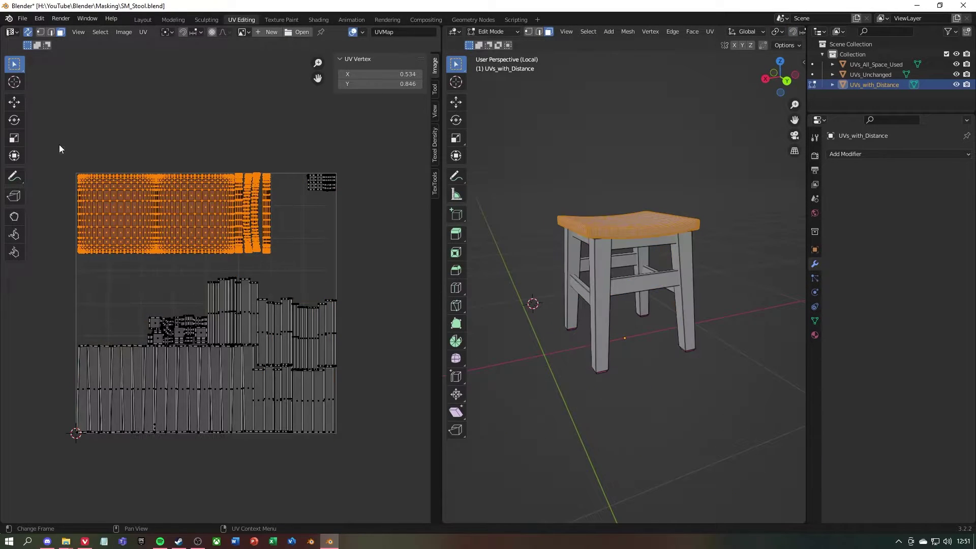
middle_click_drag(618, 270, 594, 274)
left_click_drag(346, 203, 287, 150)
middle_click_drag(616, 326, 628, 306)
Step: Select the leg and rail UV islands, set their texel density to 10.24 px/cm, and return to Object Mode
left_click_drag(381, 455, 72, 275)
middle_click_drag(567, 277, 474, 290)
left_click(437, 182)
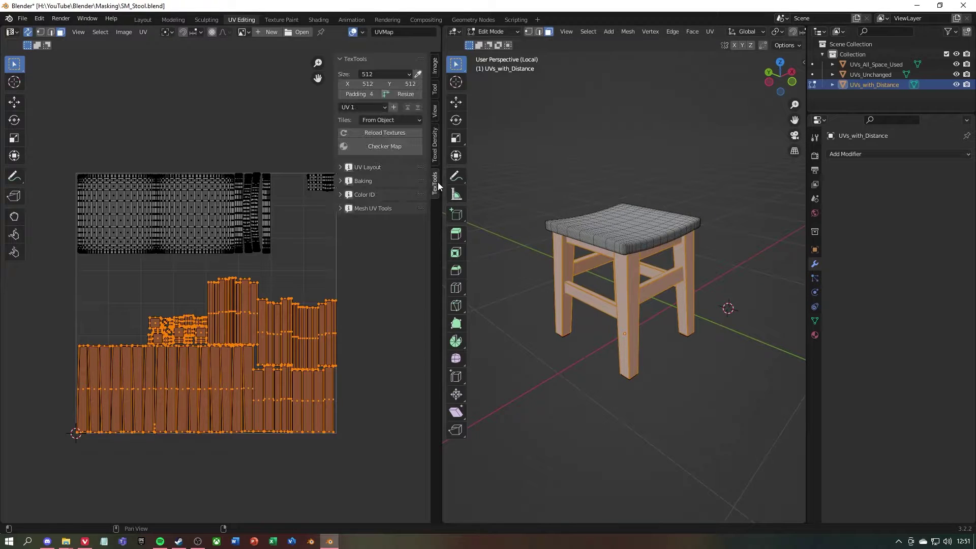
left_click(435, 153)
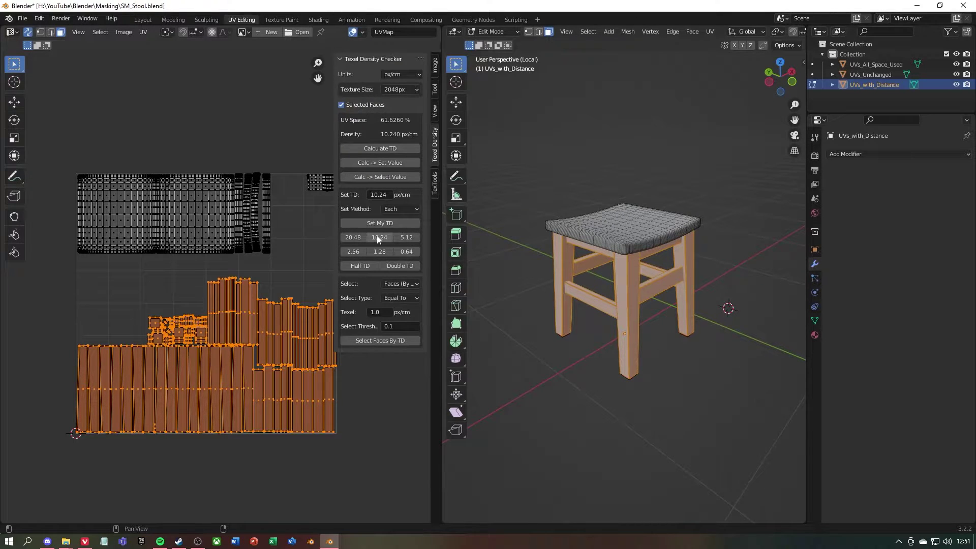
left_click(401, 238)
left_click(384, 238)
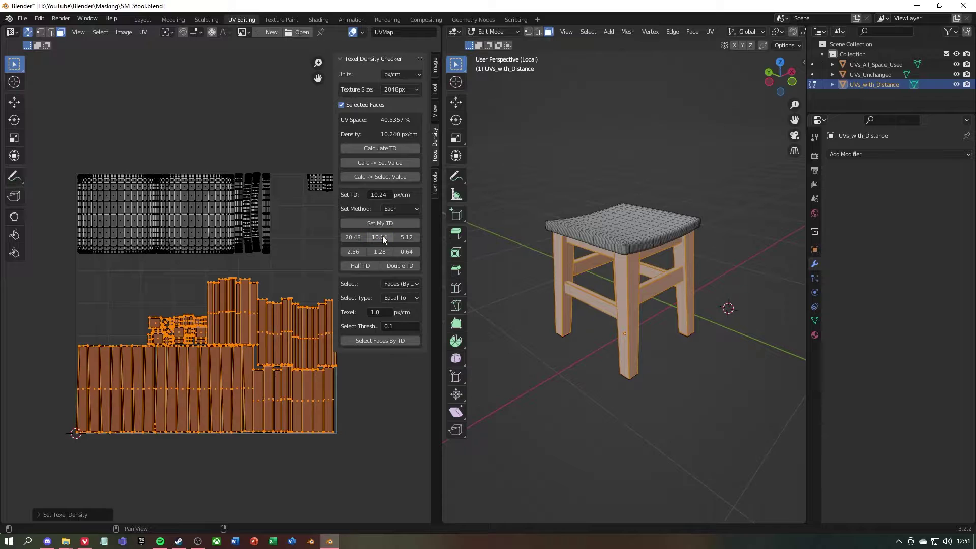
left_click(703, 253)
middle_click_drag(703, 252, 568, 151)
key("Tab")
middle_click_drag(703, 248, 590, 255)
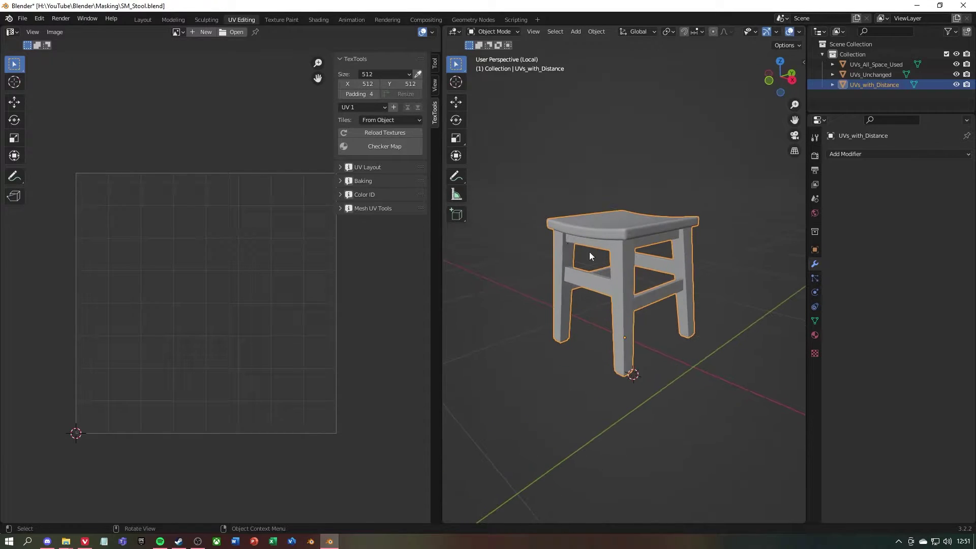
Step: Export only the selected stool as SM_Stool.fbx into the Masking folder
left_click(23, 18)
left_click(23, 18)
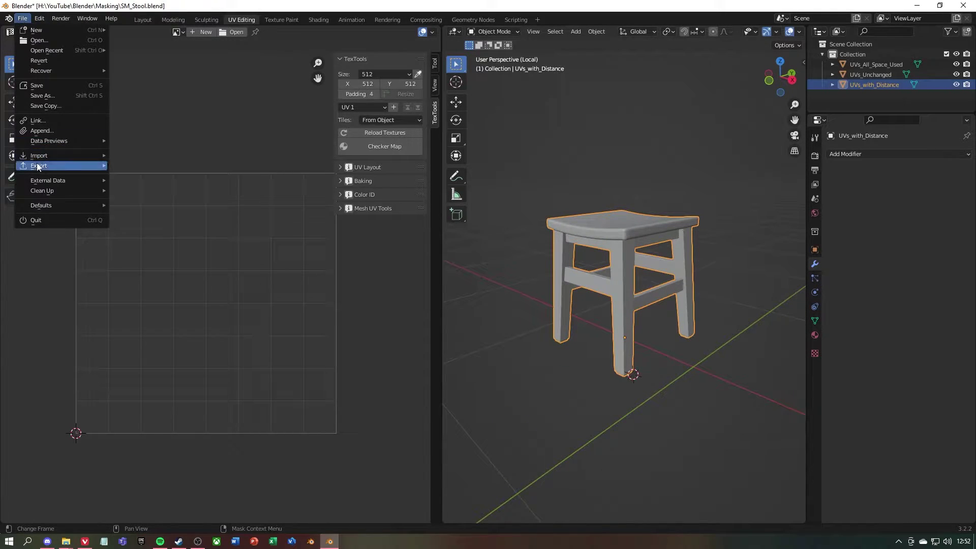
mouse_move(41, 165)
left_click(151, 259)
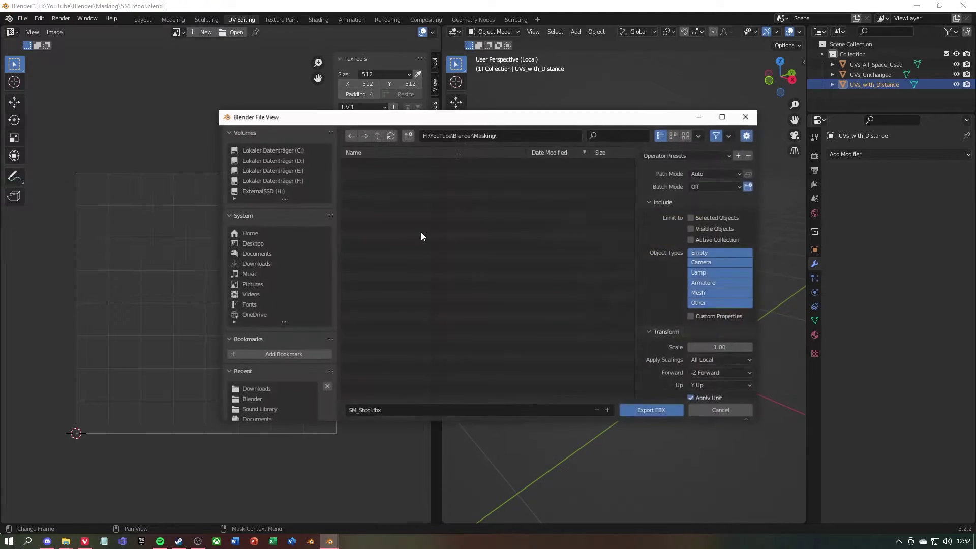
left_click(704, 218)
scroll(681, 352, "down", 3)
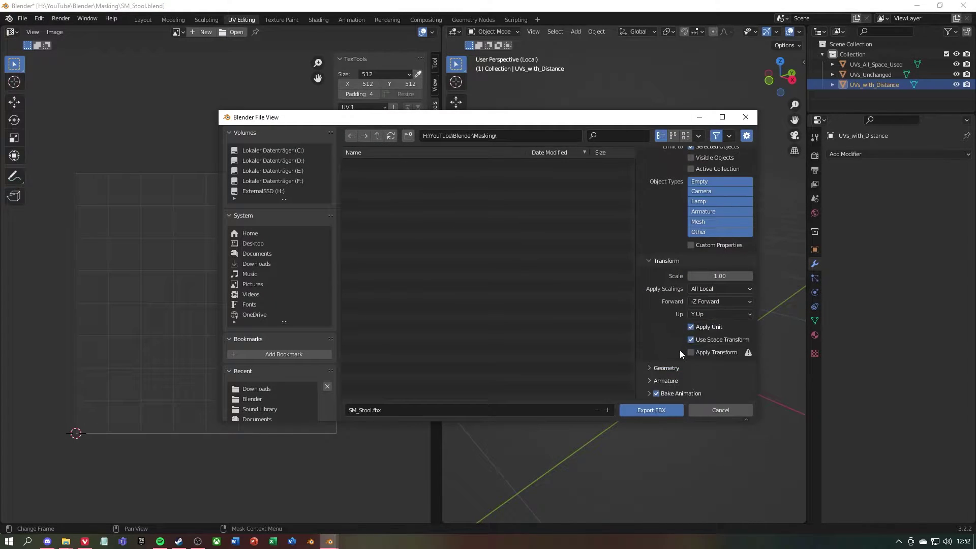
left_click(719, 383)
left_click(731, 371)
left_click(359, 410)
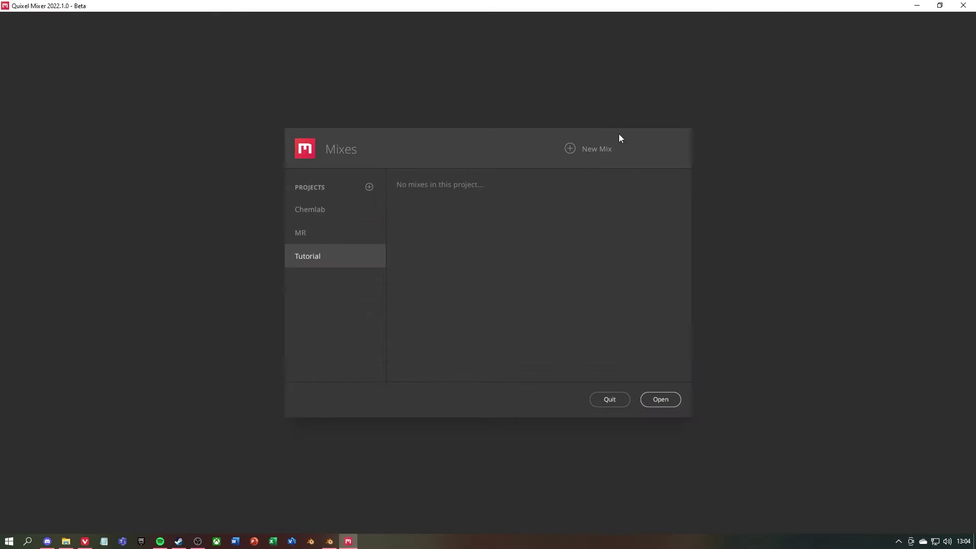
Step: In Quixel Mixer, create a mix named T_StoolVer1 in the Tutorial project with a 2048 px working resolution
left_click(590, 148)
type("T_StoolVer1")
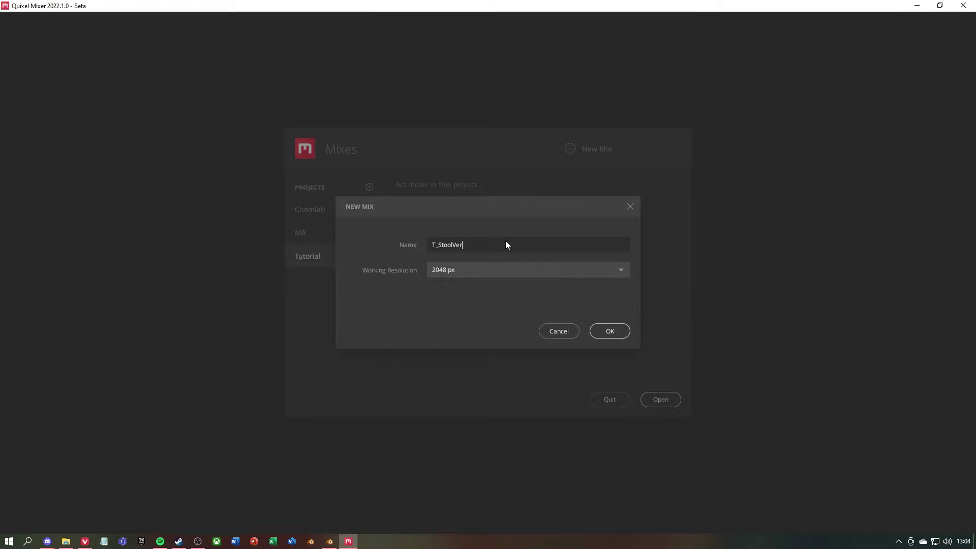
left_click(620, 331)
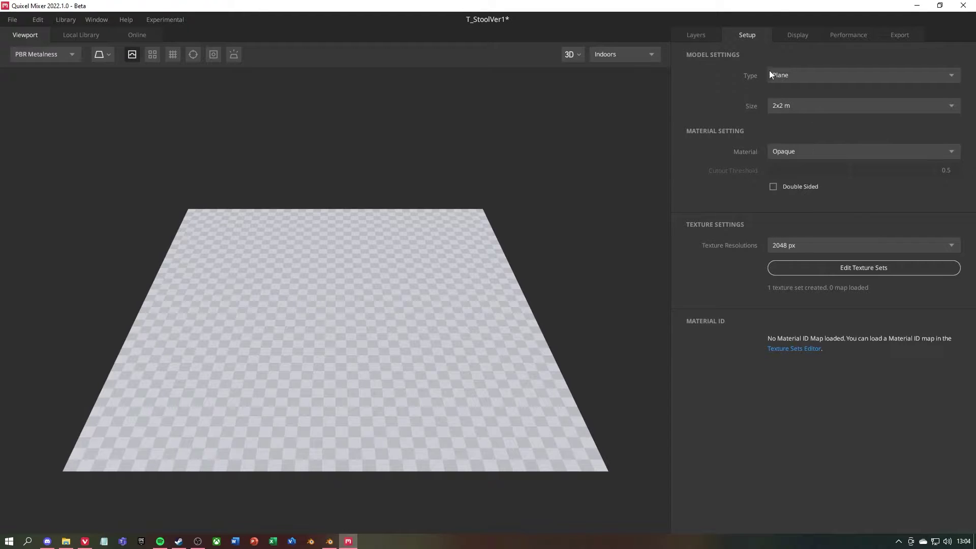
Step: Set the model type to a custom model and load SM_Stool.fbx
left_click(779, 74)
left_click(801, 119)
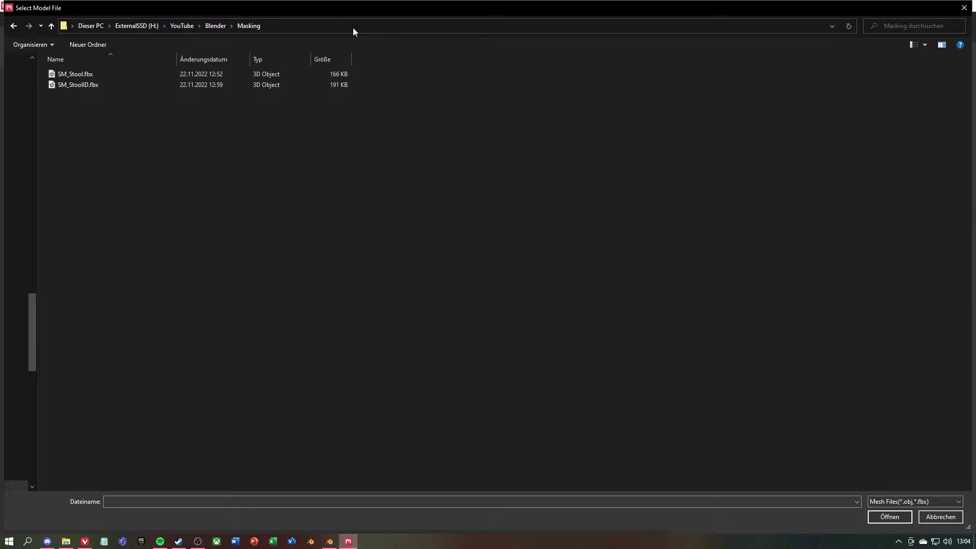
double_click(114, 74)
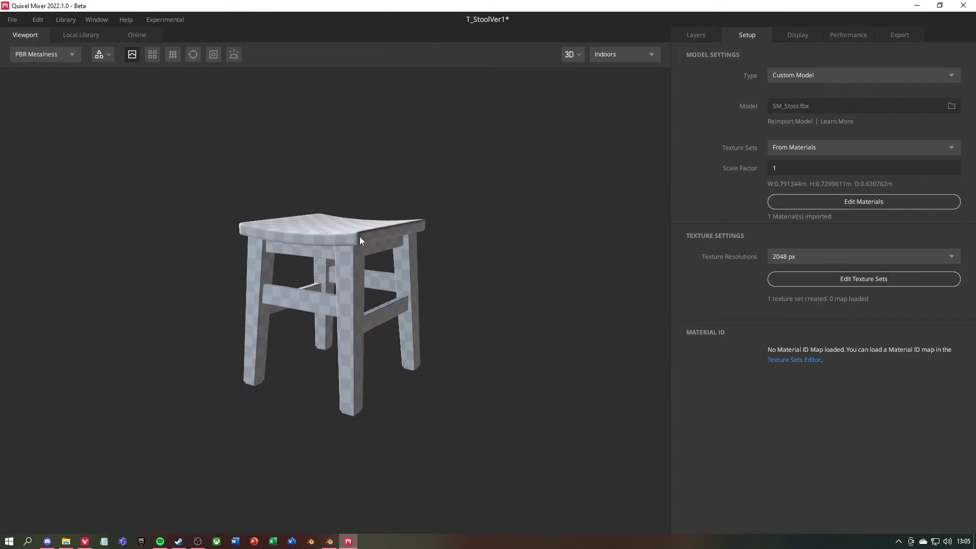
left_click_drag(513, 206, 550, 191)
Step: Add a solid layer and apply the grey 7E7E7E as its albedo color
left_click(705, 35)
left_click(733, 55)
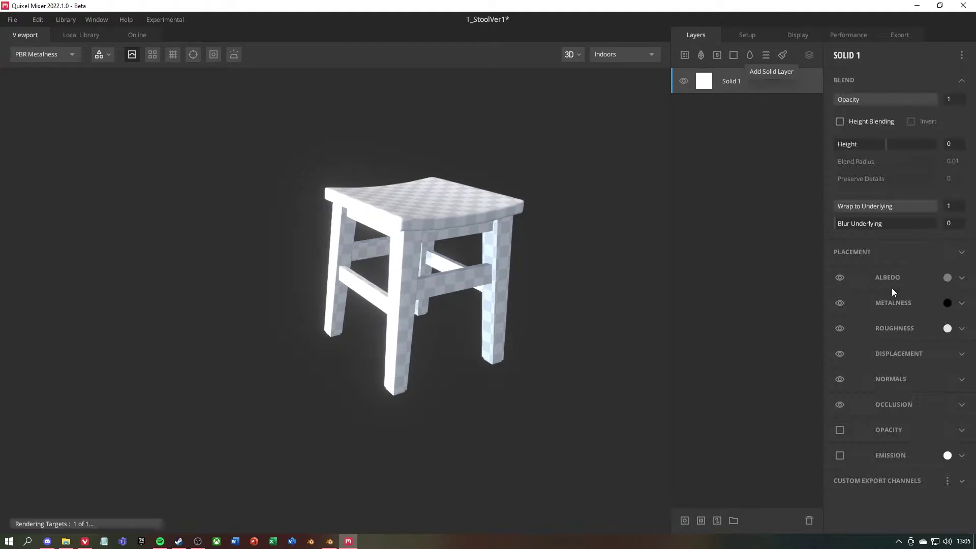
left_click(947, 278)
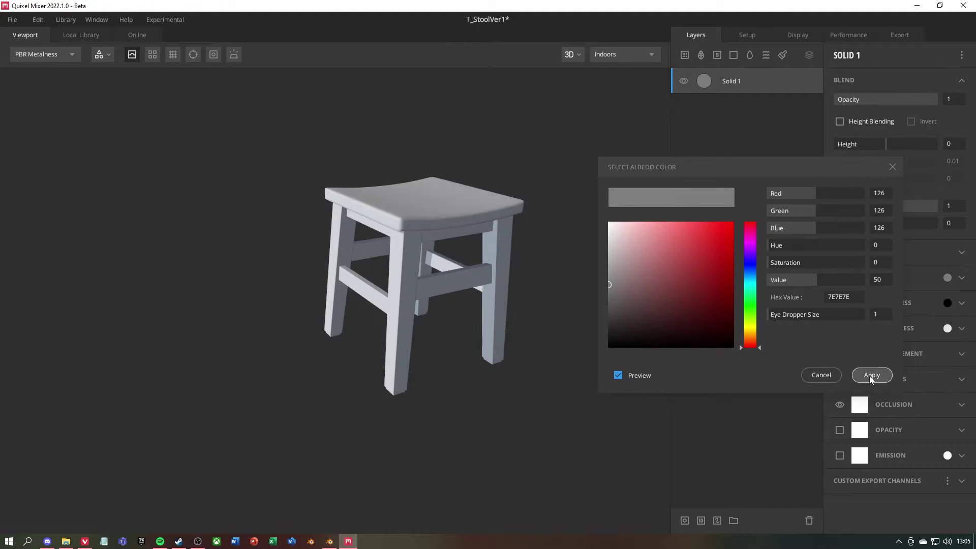
left_click(870, 375)
mouse_move(273, 181)
left_mouse_down()
mouse_move(423, 189)
mouse_move(437, 226)
mouse_move(540, 215)
mouse_move(464, 218)
left_mouse_up()
Step: Search the local library for wood and add the Oak Veneer 1X2 M material as a new layer
left_click(82, 35)
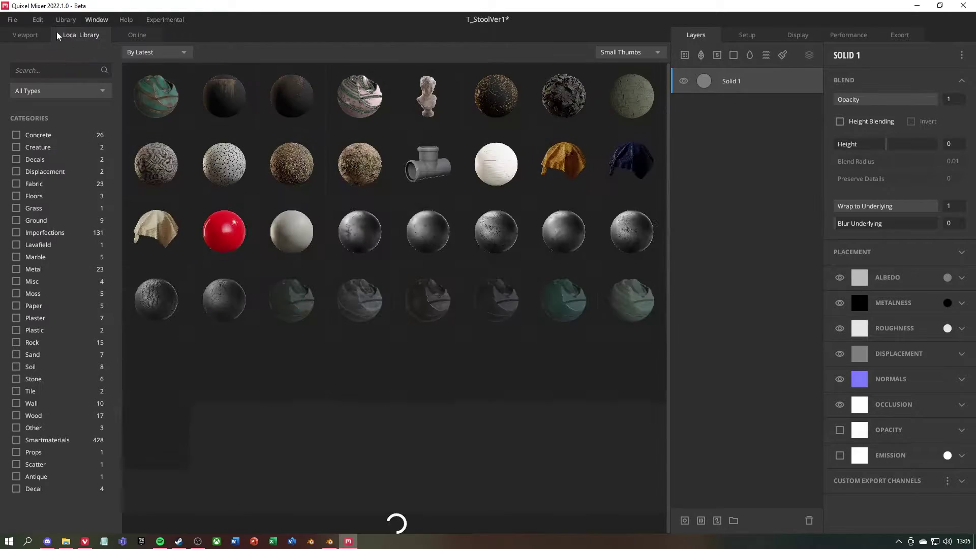
left_click(77, 71)
type("wood")
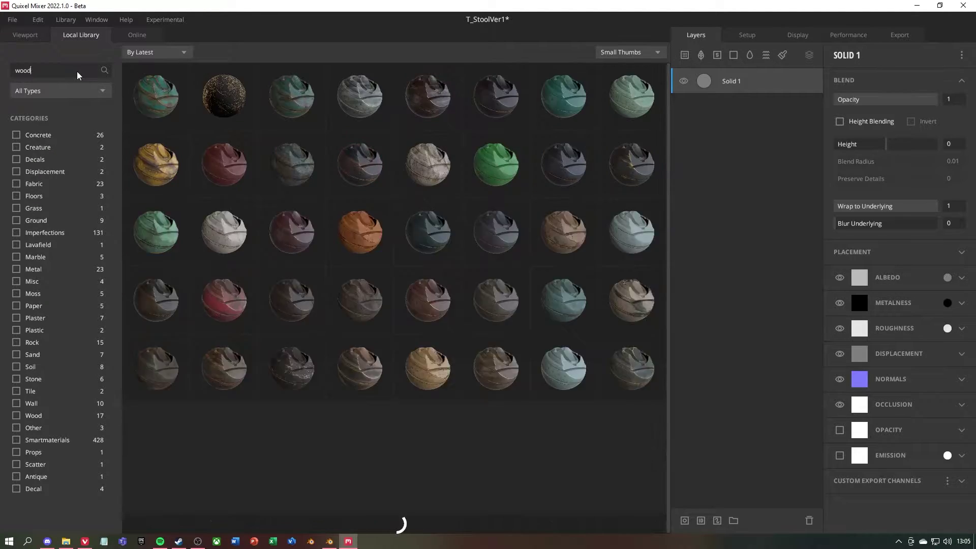
scroll(458, 219, "down", 3)
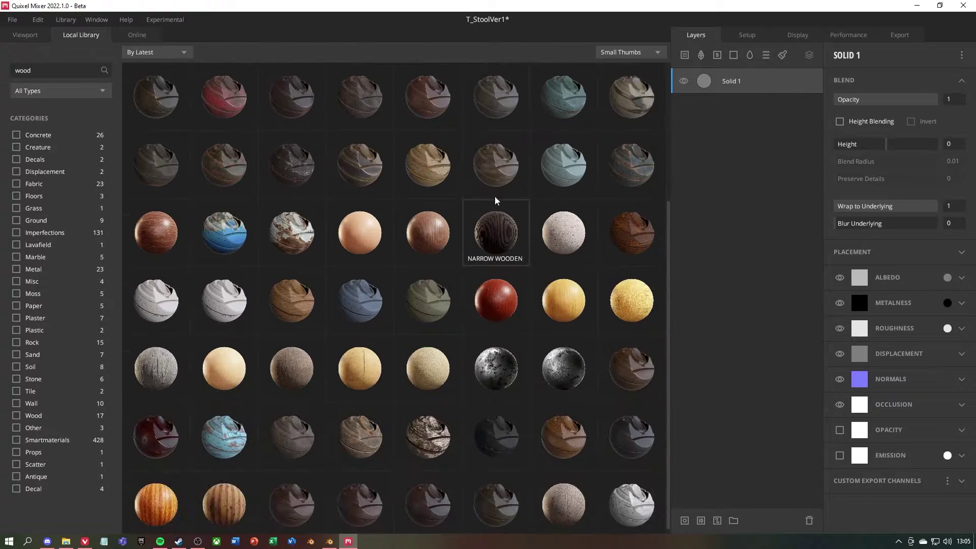
double_click(369, 226)
left_click_drag(440, 256, 356, 262)
Step: Expand the oak veneer layer's placement settings and examine the wood grain around the stool
left_click(961, 251)
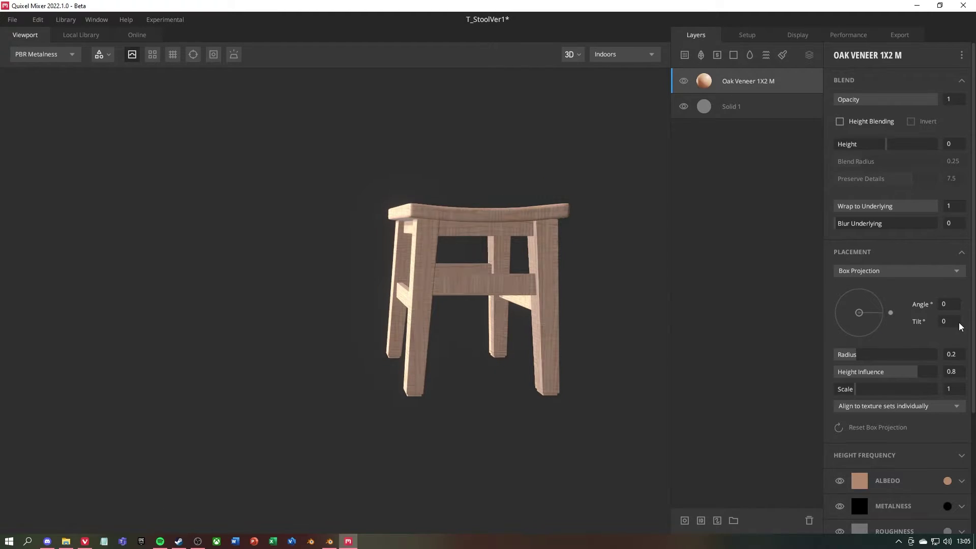
left_click_drag(648, 313, 447, 278)
left_click_drag(529, 224, 548, 227)
Step: Add a paint mask to the Oak Veneer 1X2 M layer and switch to the 2D view
right_click(760, 84)
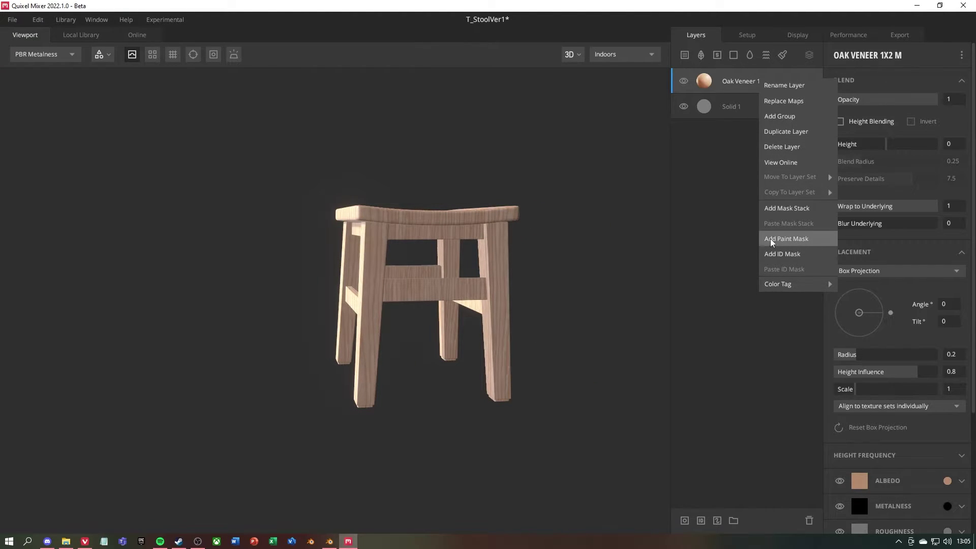
left_click(806, 239)
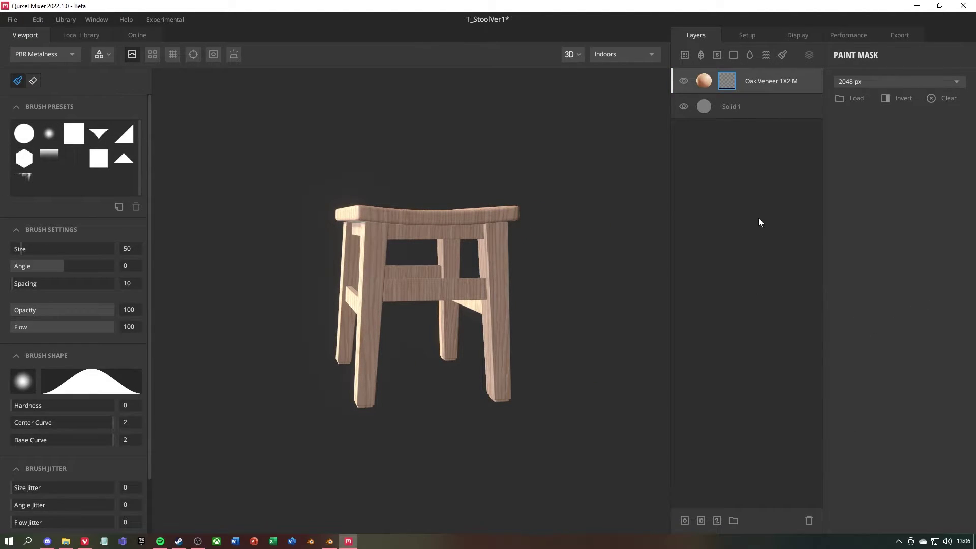
left_click(573, 54)
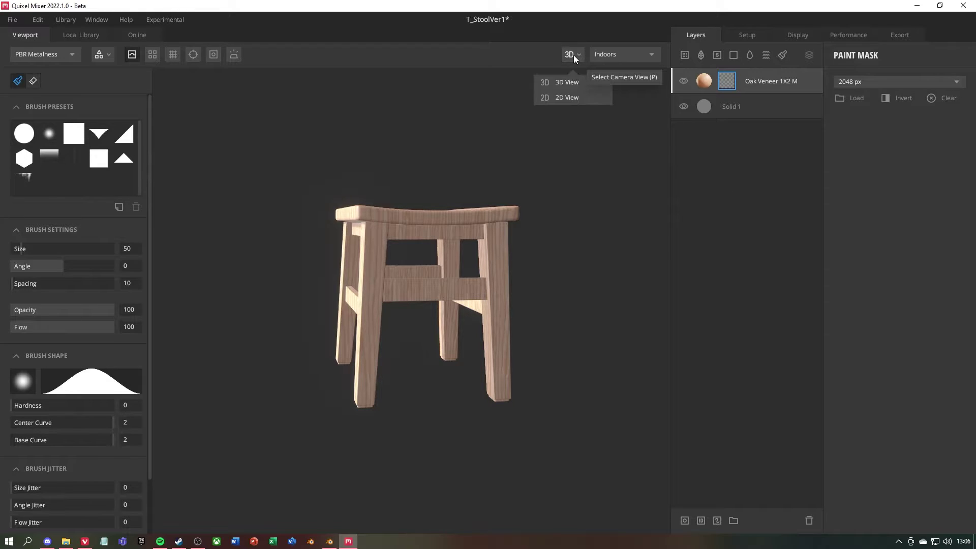
left_click(565, 97)
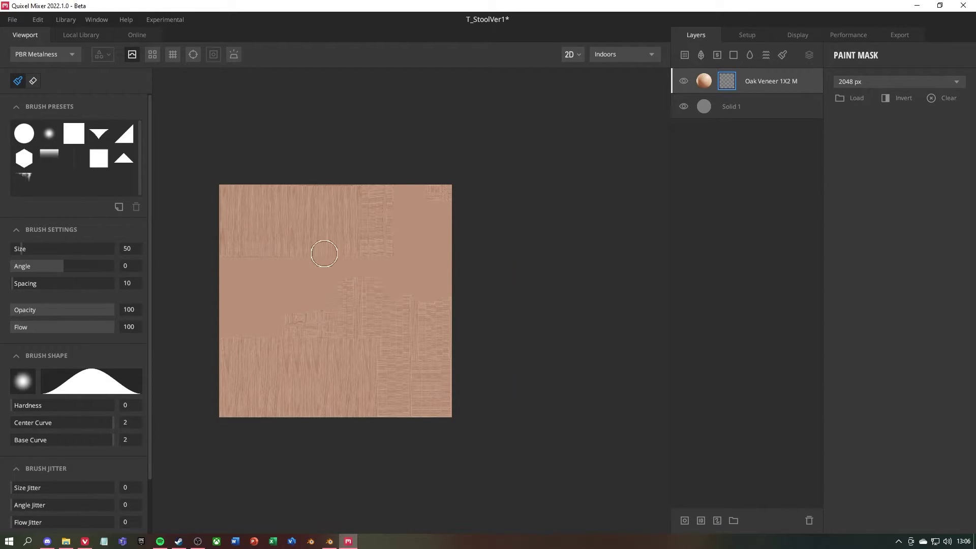
Step: Paint the upper band of the UV layout out of the oak veneer mask with the square brush and inspect the seat in 3D
left_click(74, 135)
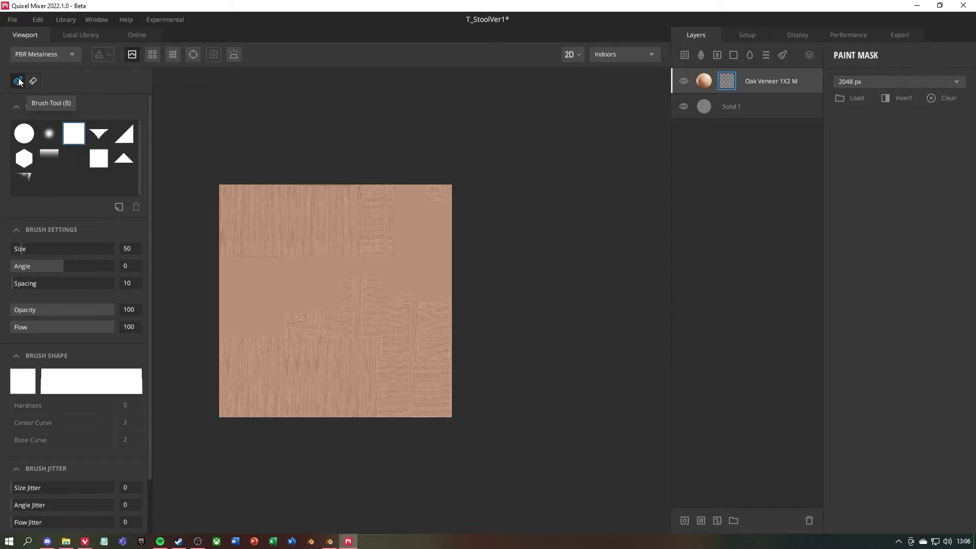
scroll(316, 325, "down", 3)
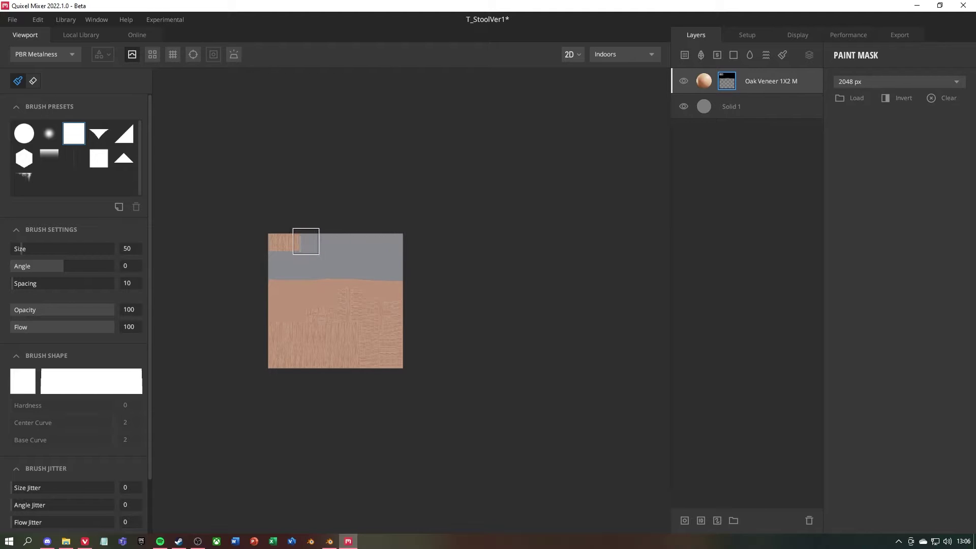
left_click(564, 82)
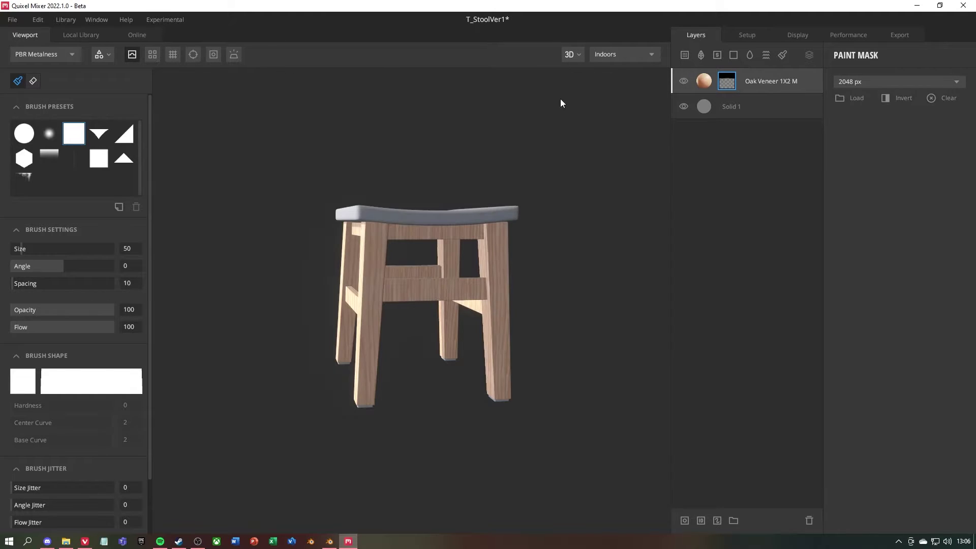
left_click_drag(407, 226, 360, 194, "alt")
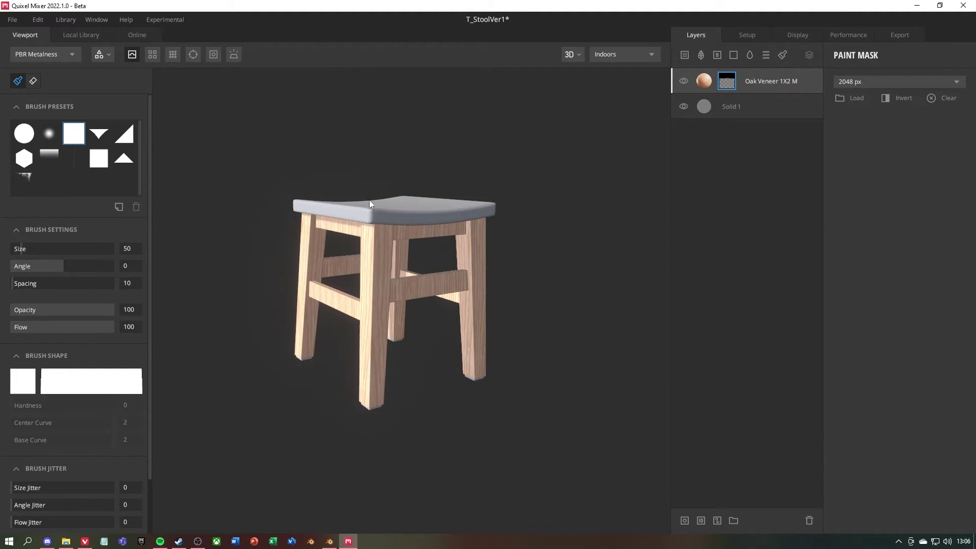
Step: Search the local library for rubber and add the Scratched Rubber material as a new layer
left_click(90, 35)
double_click(70, 70)
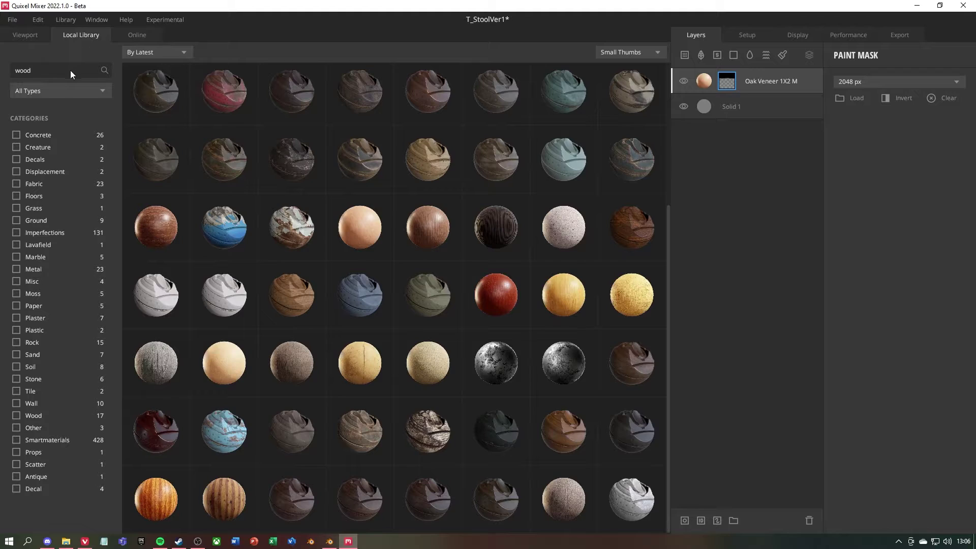
type("rubber")
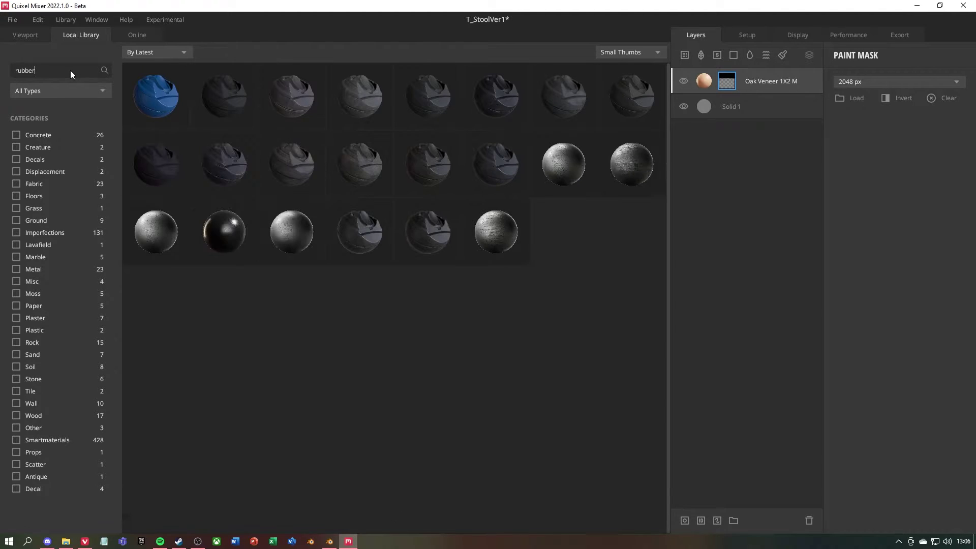
left_click(233, 221)
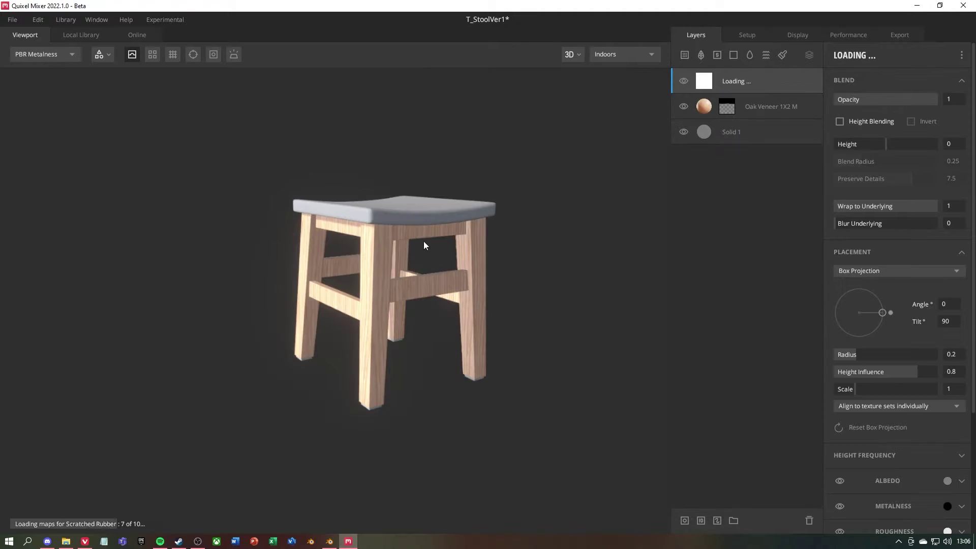
Step: Add a paint mask to the Scratched Rubber layer and switch to the 2D view
left_click_drag(386, 257, 368, 126)
right_click(735, 80)
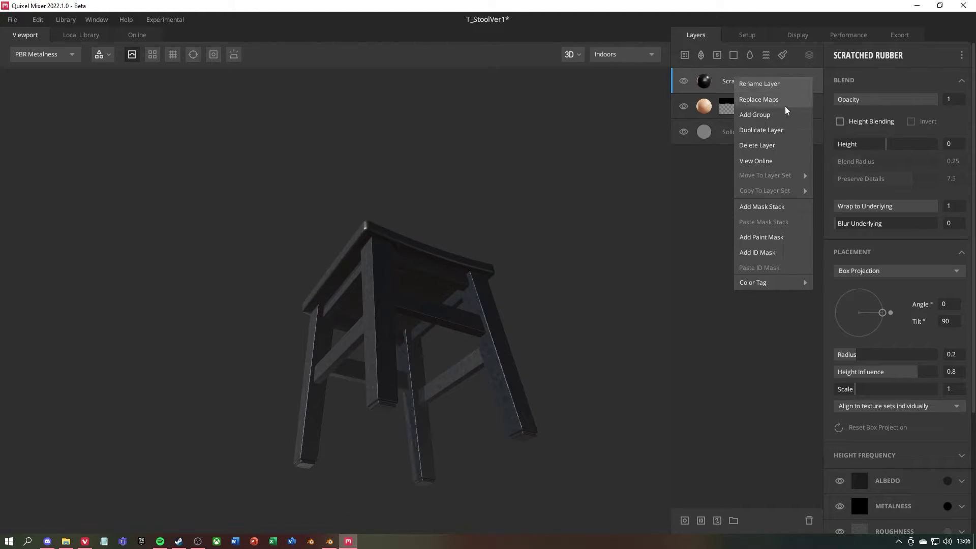
left_click(764, 236)
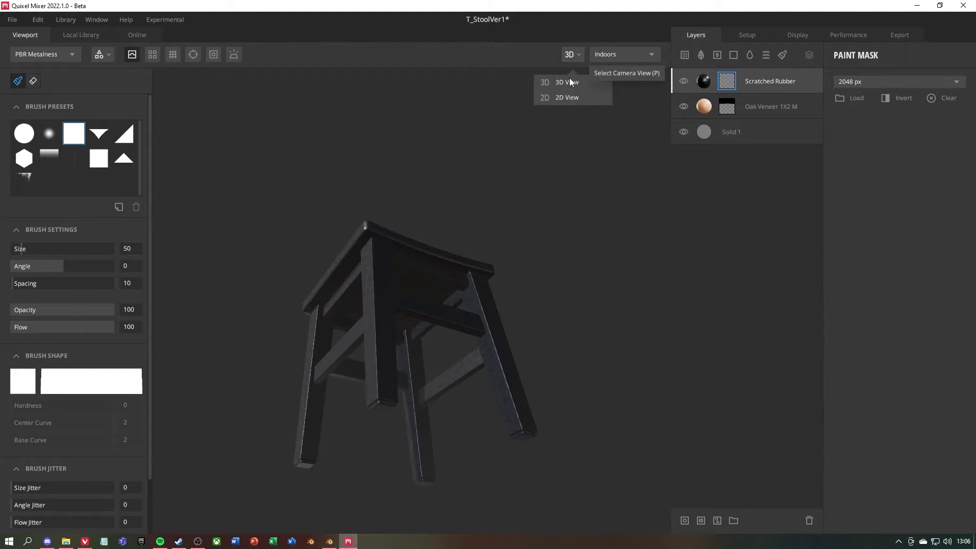
left_click(566, 97)
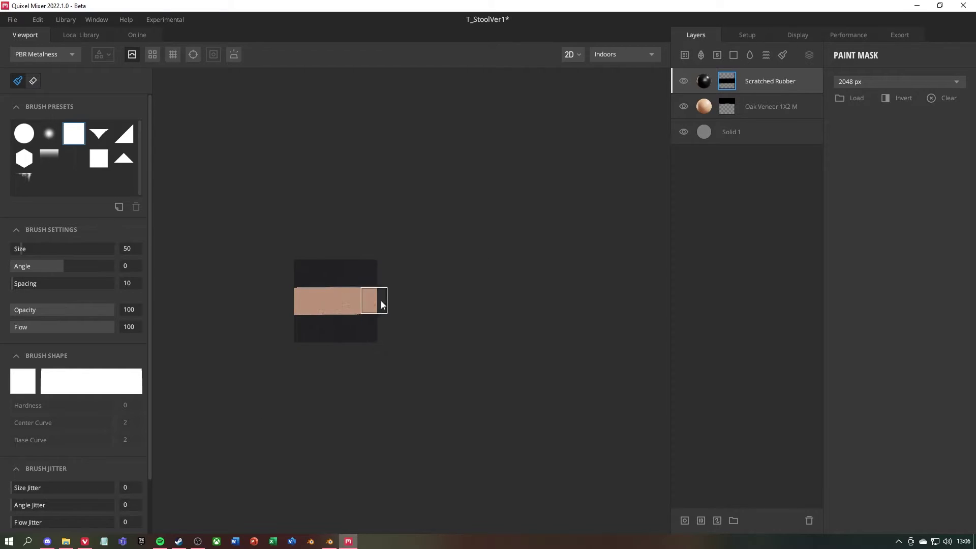
Step: Paint the rubber out of the UV layout except around the upper-right corner islands, and check the stool's feet in 3D
scroll(356, 312, "up", 3)
scroll(375, 271, "down", 2)
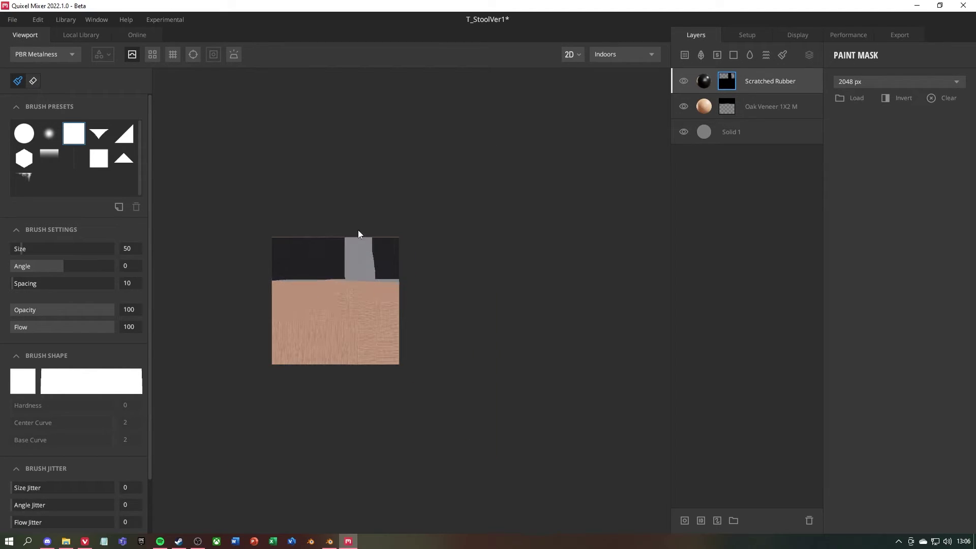
scroll(358, 230, "down", 2)
left_click_drag(346, 266, 290, 279)
scroll(343, 278, "up", 5)
middle_click_drag(414, 278, 262, 327)
scroll(263, 327, "up", 1)
left_click_drag(254, 212, 350, 212)
scroll(305, 237, "down", 3)
left_click_drag(335, 288, 311, 287)
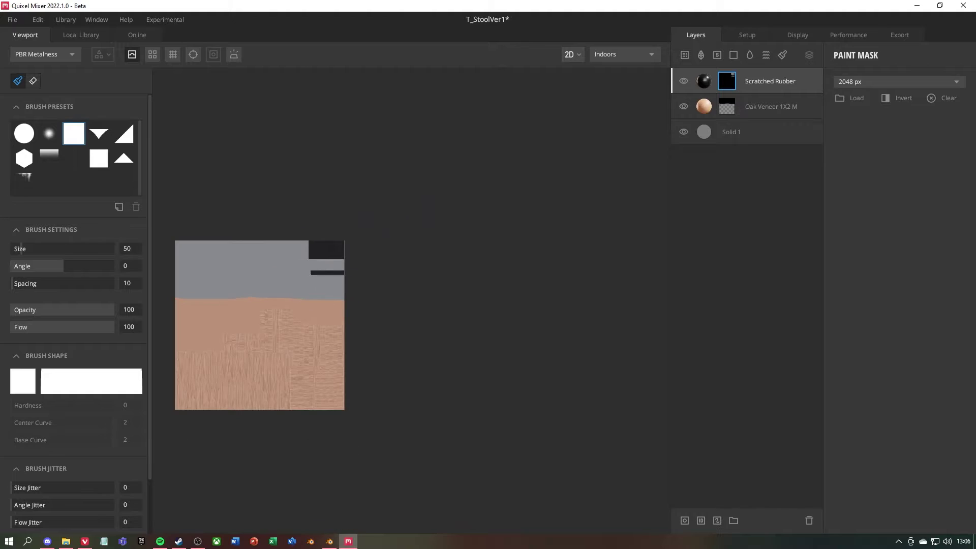
left_click(573, 54)
left_click(568, 96)
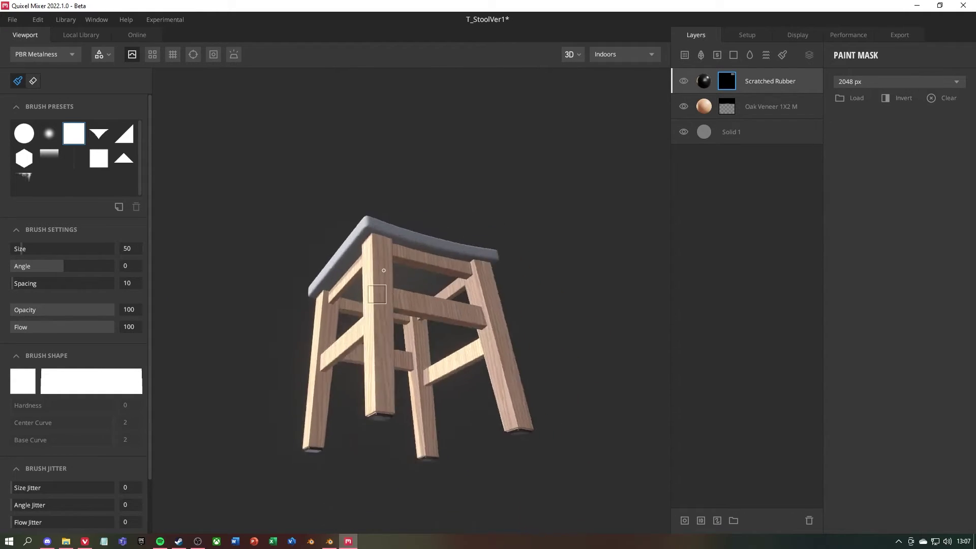
left_click_drag(378, 310, 372, 278, "alt")
Step: Search the local library for leather and add the Leather material as a new layer
left_click(81, 34)
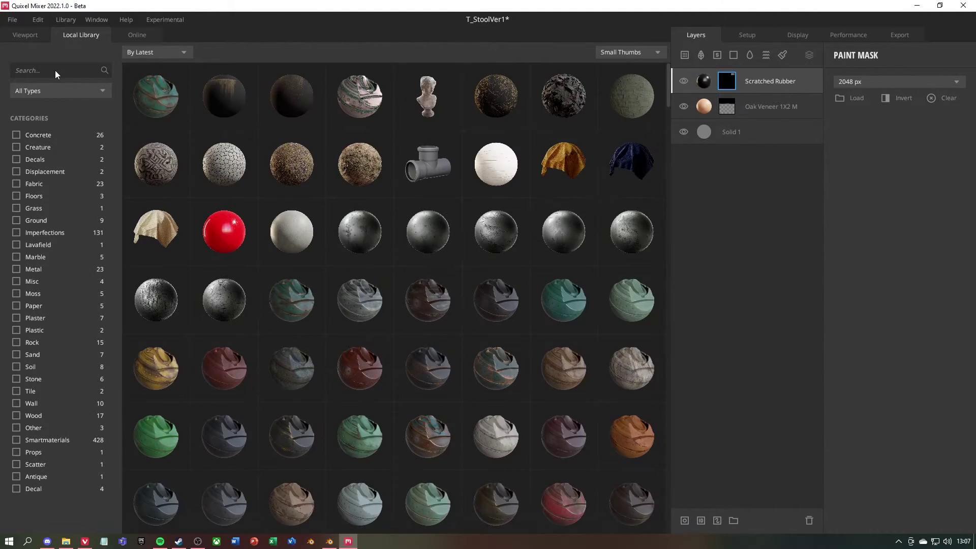
key("BackSpace")
key("BackSpace")
key("BackSpace")
key("BackSpace")
key("BackSpace")
type("leather")
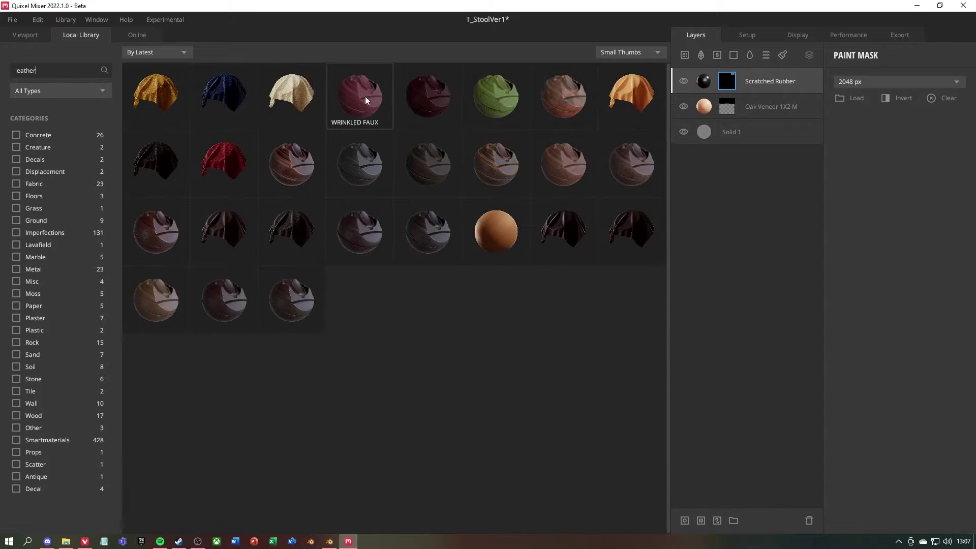
left_click(563, 230)
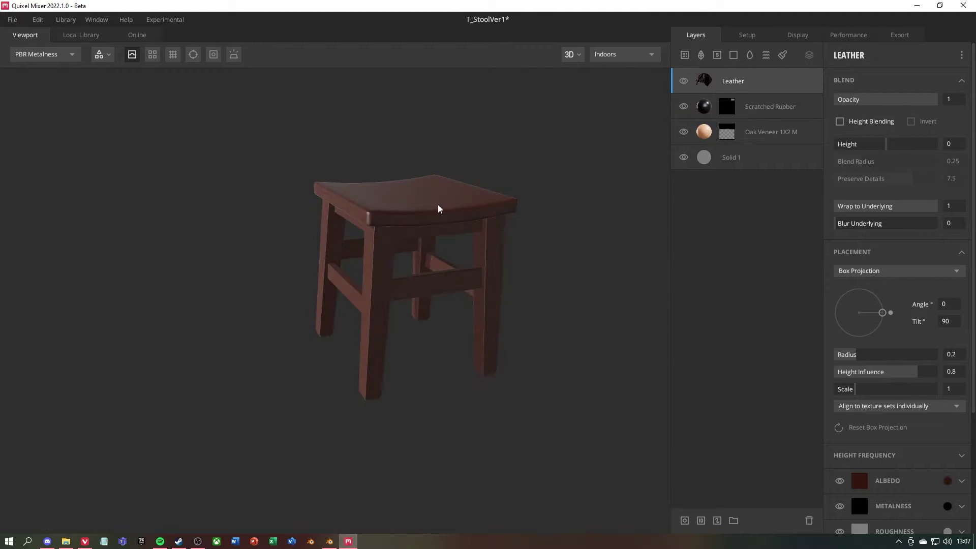
Step: Change the Leather layer's albedo color to a lighter greyish brown
scroll(895, 356, "down", 3)
left_click(948, 369)
mouse_move(617, 277)
left_mouse_down()
mouse_move(605, 288)
mouse_move(631, 289)
left_mouse_up()
left_click(872, 374)
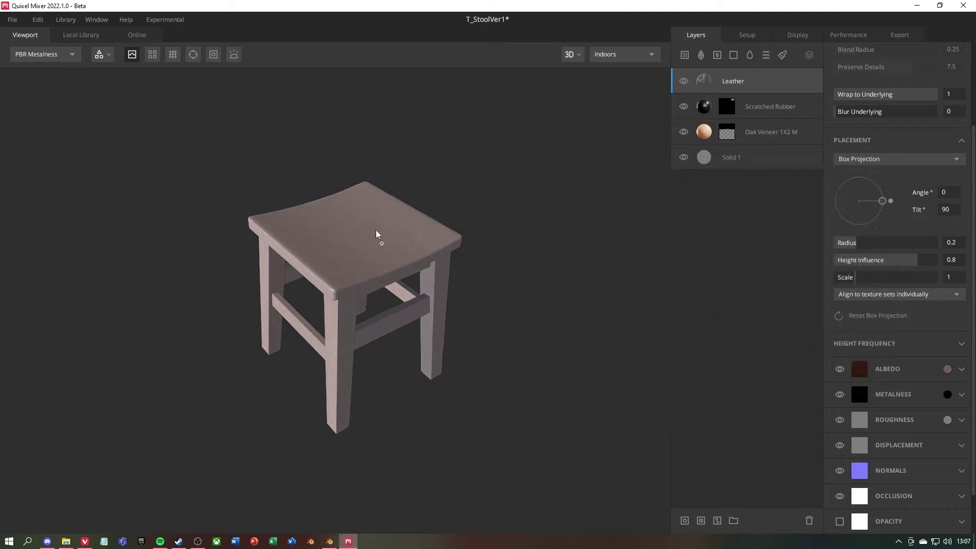
Step: Add a paint mask to the Leather layer and bring up the UV layout in the 2D view
right_click(735, 82)
left_click(762, 122)
left_click(573, 55)
left_click(571, 88)
middle_click_drag(271, 276, 369, 210)
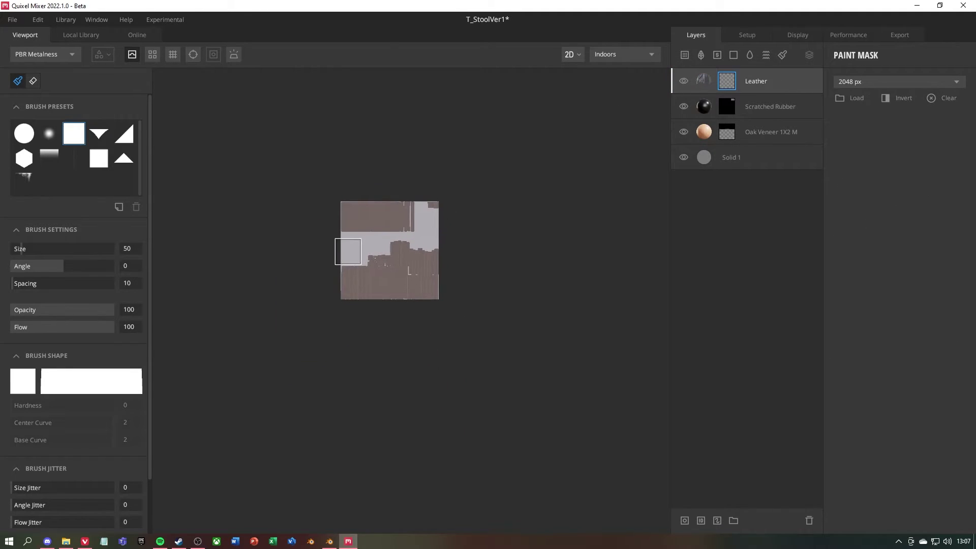
Step: Paint the leather out of everything but the seat islands in the upper-left UV area and inspect the stool in 3D
left_click_drag(349, 250, 431, 246)
scroll(431, 213, "up", 5)
middle_click_drag(448, 71, 378, 199)
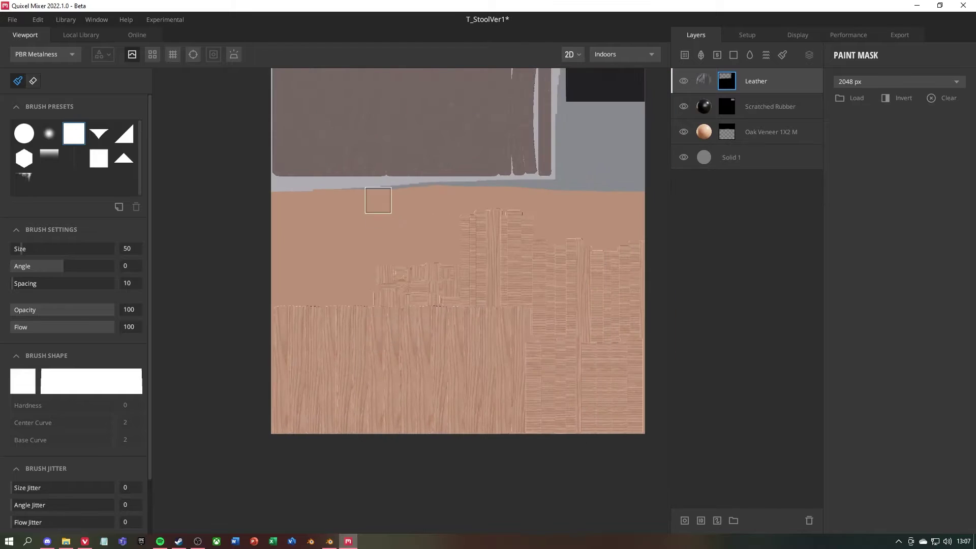
left_click(567, 54)
left_click(570, 72)
left_click_drag(351, 261, 382, 219, "alt")
left_click_drag(354, 277, 244, 280, "alt")
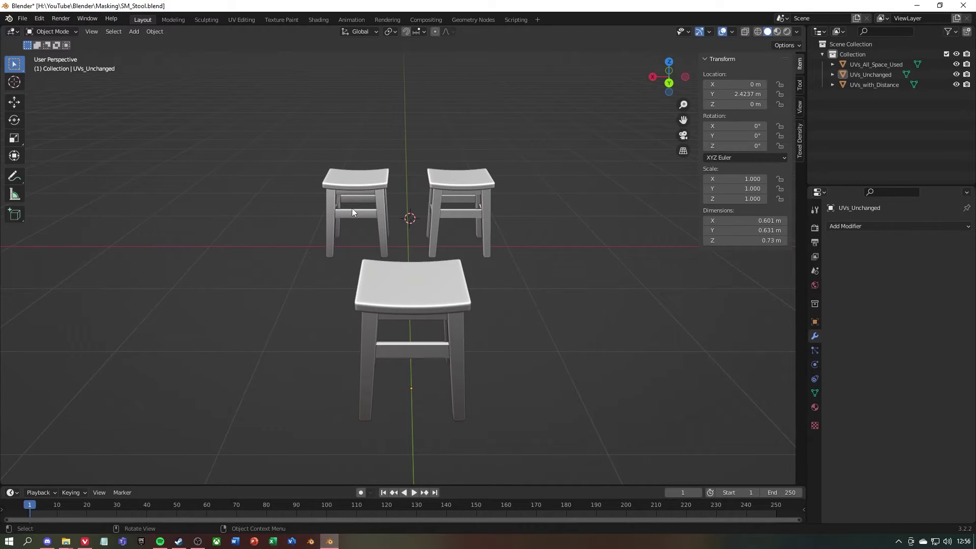
Step: In Blender, open the UVs_All_Space_Used stool in the UV Editing workspace, isolate it in local view and clear the face selection
left_click(358, 184)
left_click(242, 20)
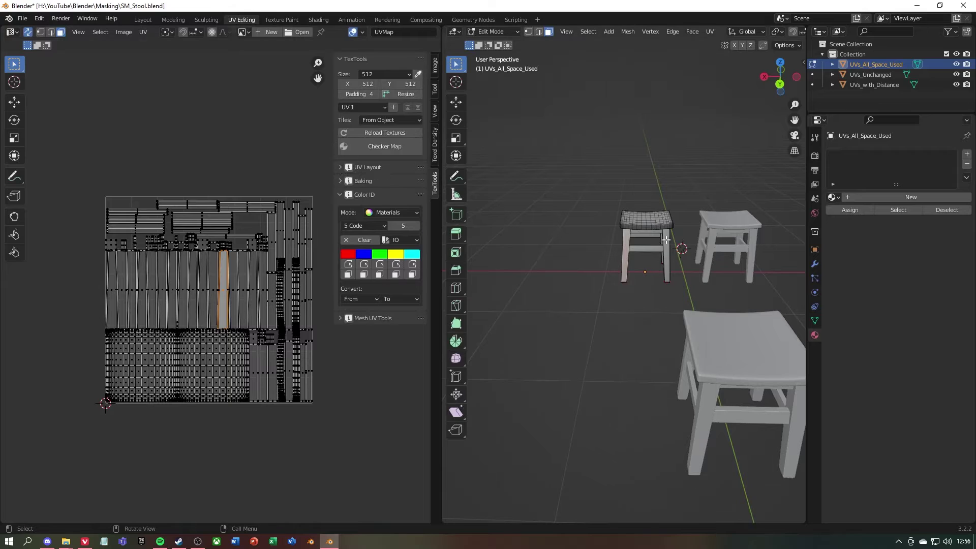
key("a")
key("KP_Divide")
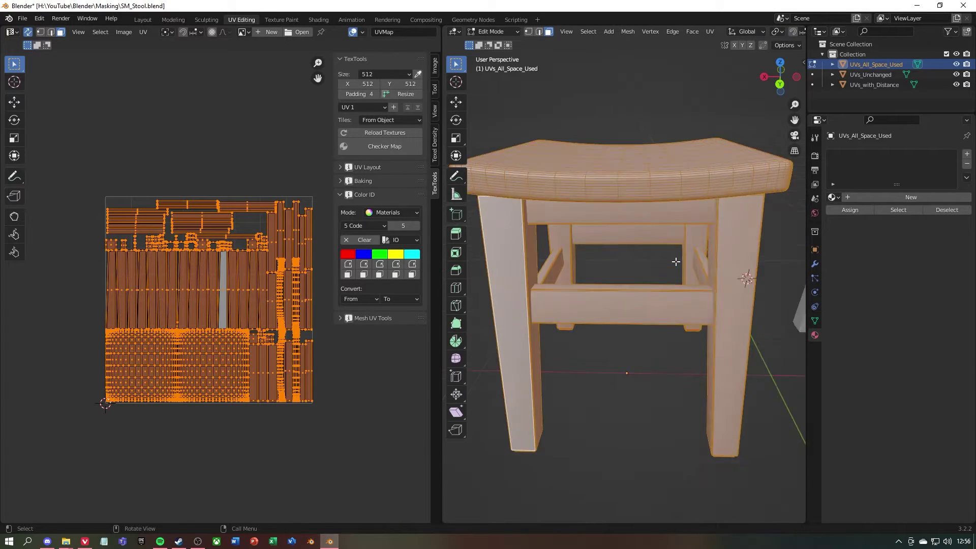
middle_click_drag(671, 263, 666, 267)
scroll(669, 276, "down", 2)
left_click(328, 421)
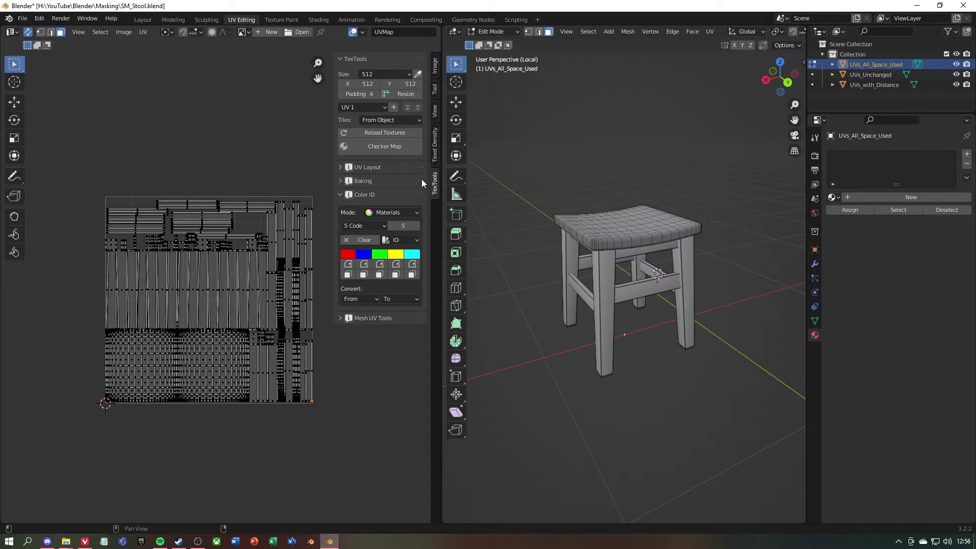
Step: Review the TexTools add-on and its installation file in the Blender preferences without installing anything
left_click(38, 18)
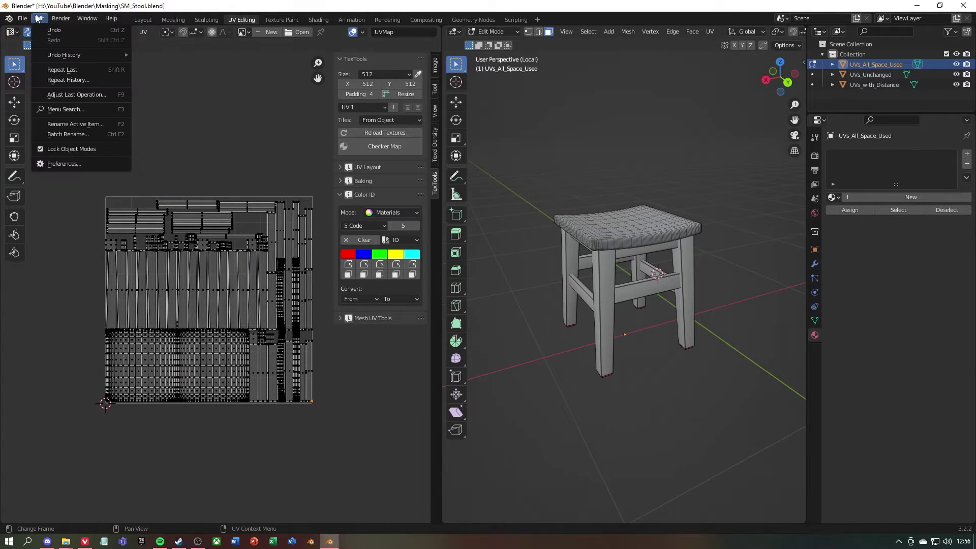
left_click(72, 162)
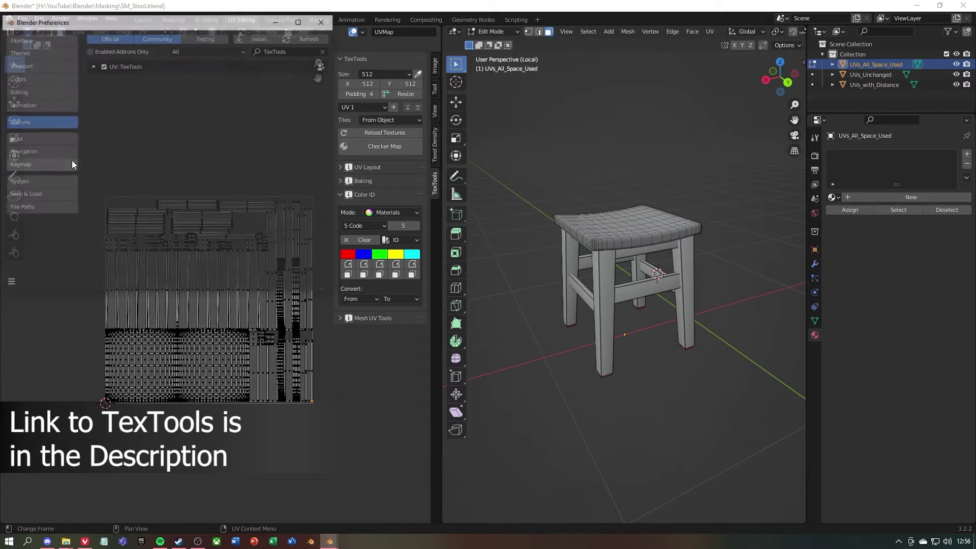
left_click(251, 38)
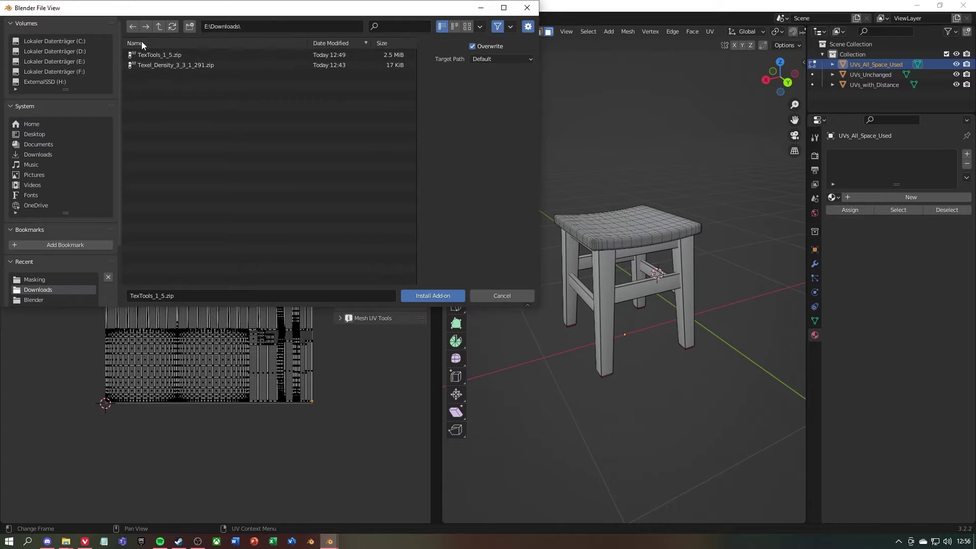
left_click(494, 294)
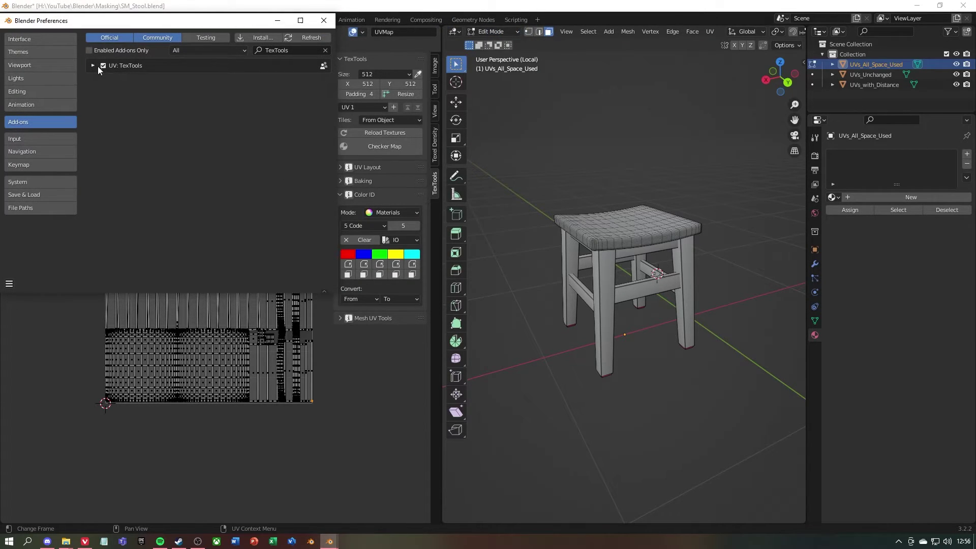
left_click(324, 21)
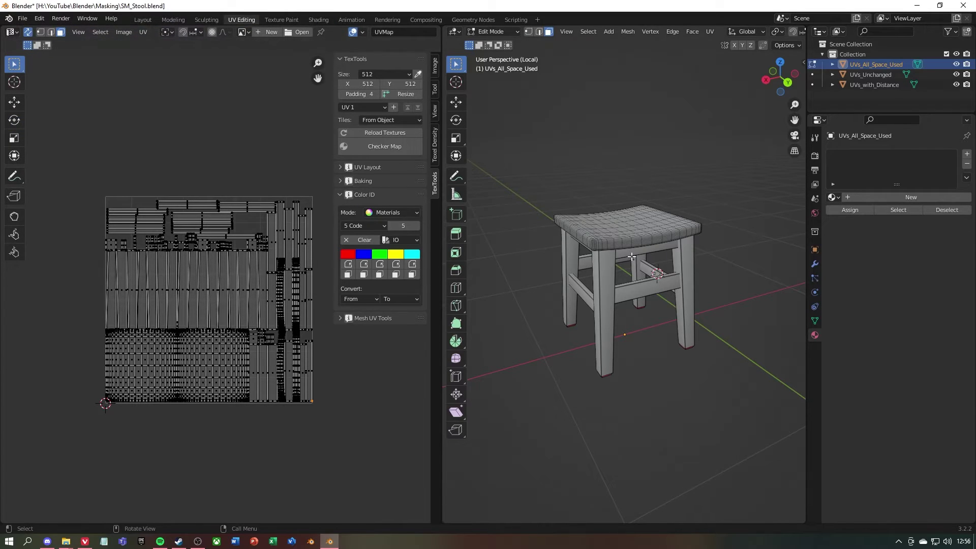
Step: Set the number of TexTools Color ID colors for the stool to 3
left_click(643, 235)
left_click(350, 194)
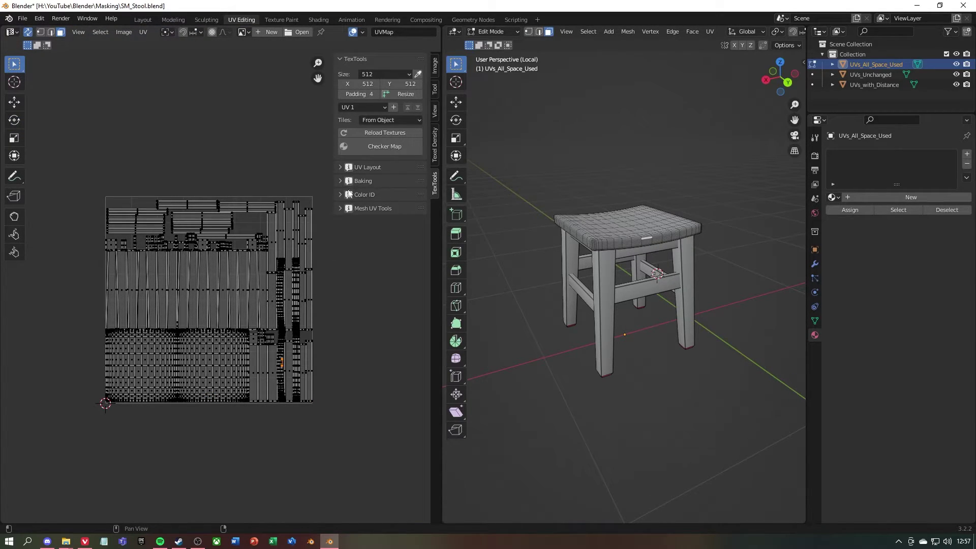
left_click(373, 196)
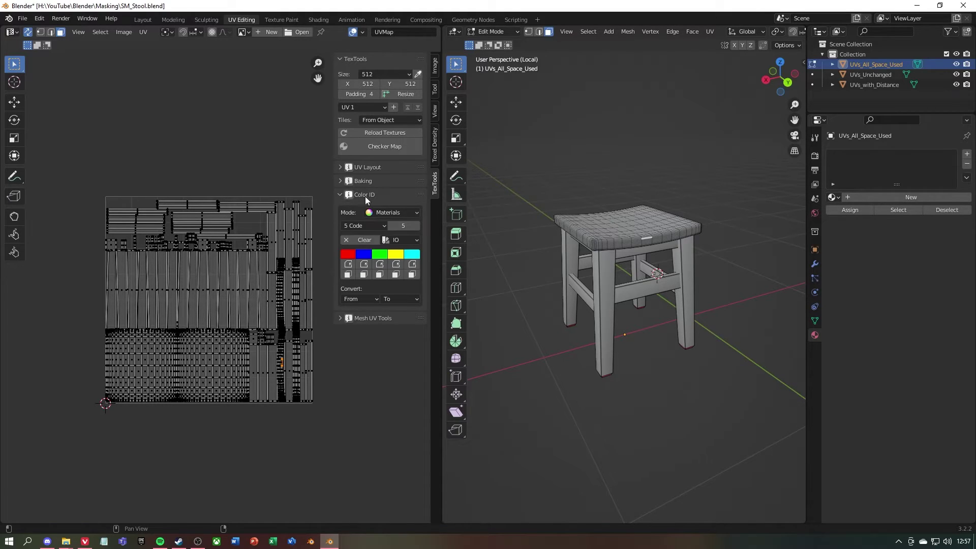
left_click(407, 227)
type("3")
key("Return")
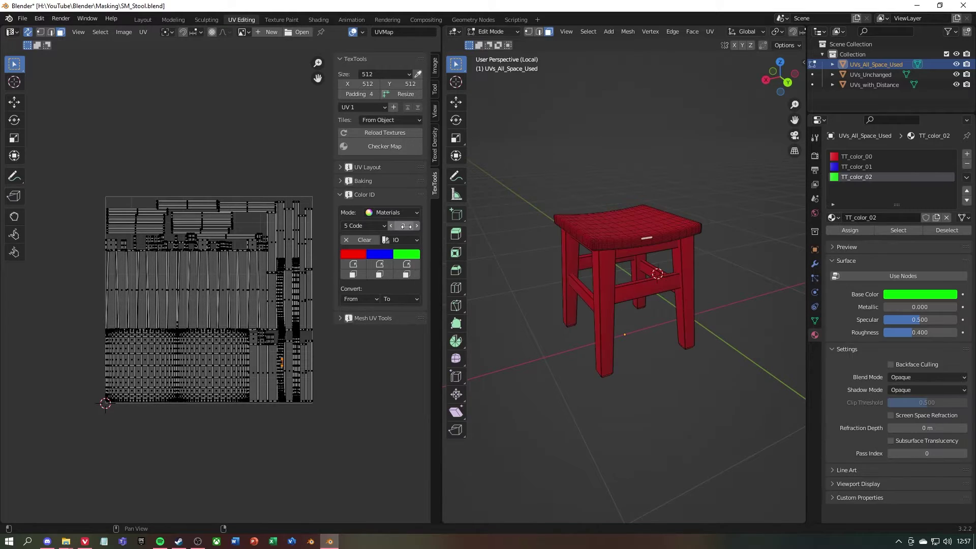
Step: Select the stool's linked seat faces, assign them the blue color ID and deselect them, viewing the stool from below
left_click(859, 156)
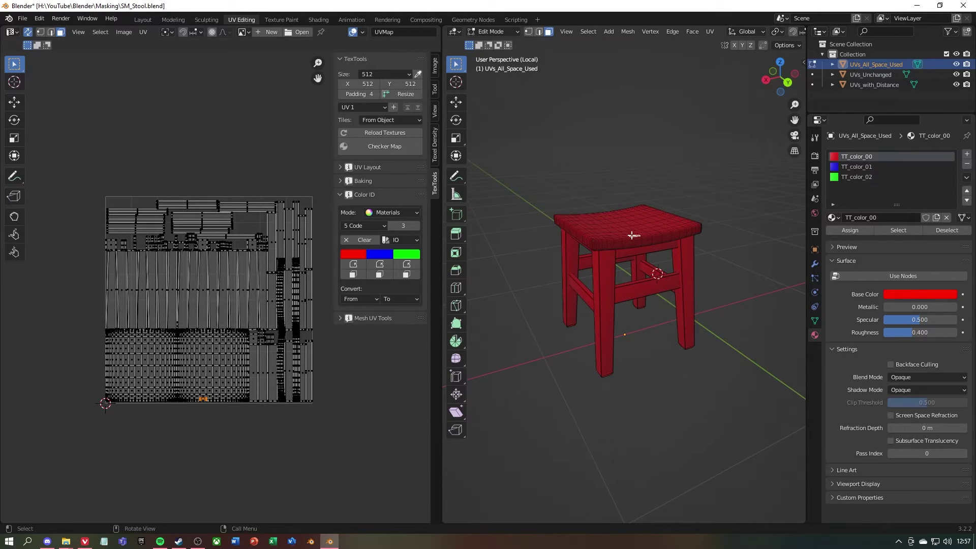
mouse_move(631, 236)
middle_mouse_down()
mouse_move(661, 231)
mouse_move(653, 221)
mouse_move(626, 235)
middle_mouse_up()
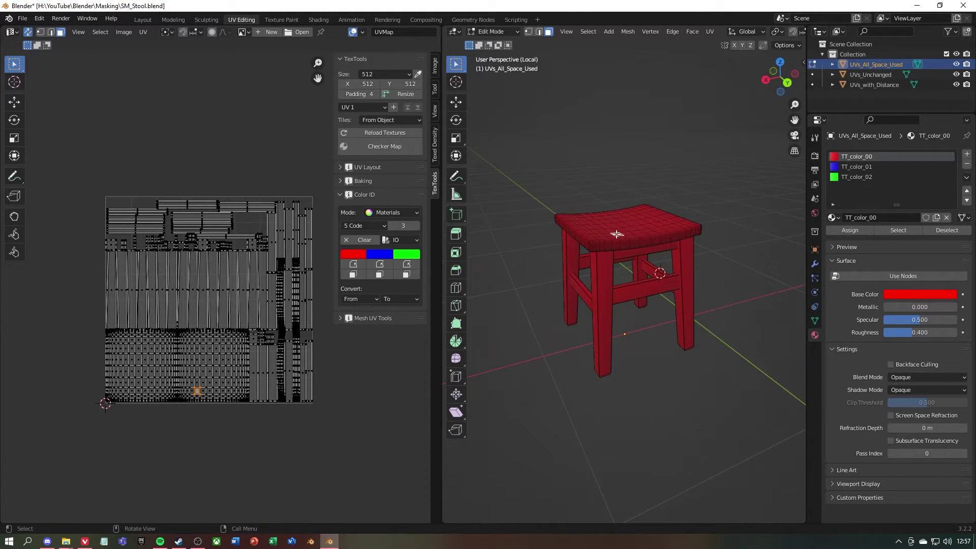
key("l")
middle_click_drag(616, 234, 668, 233)
left_click(385, 265)
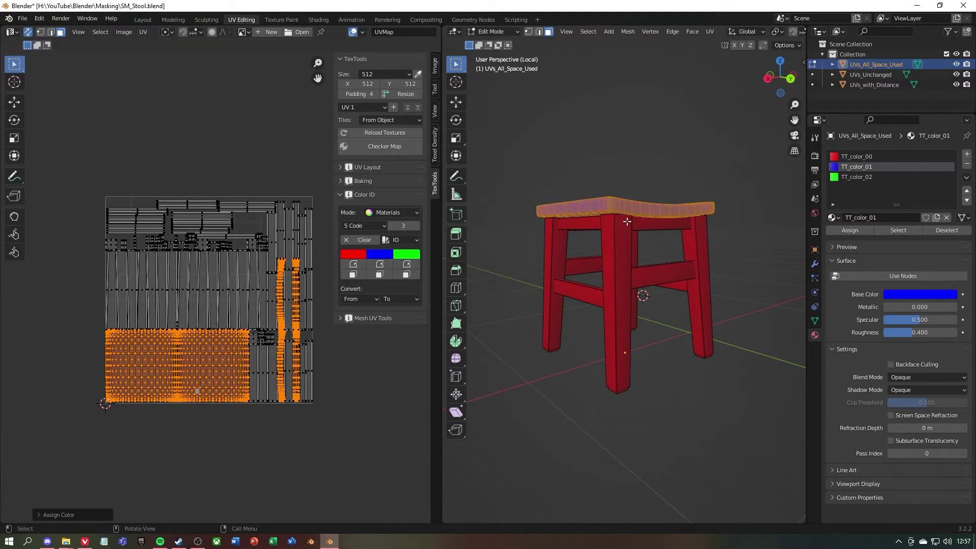
left_click(725, 222)
middle_click_drag(725, 222, 656, 286)
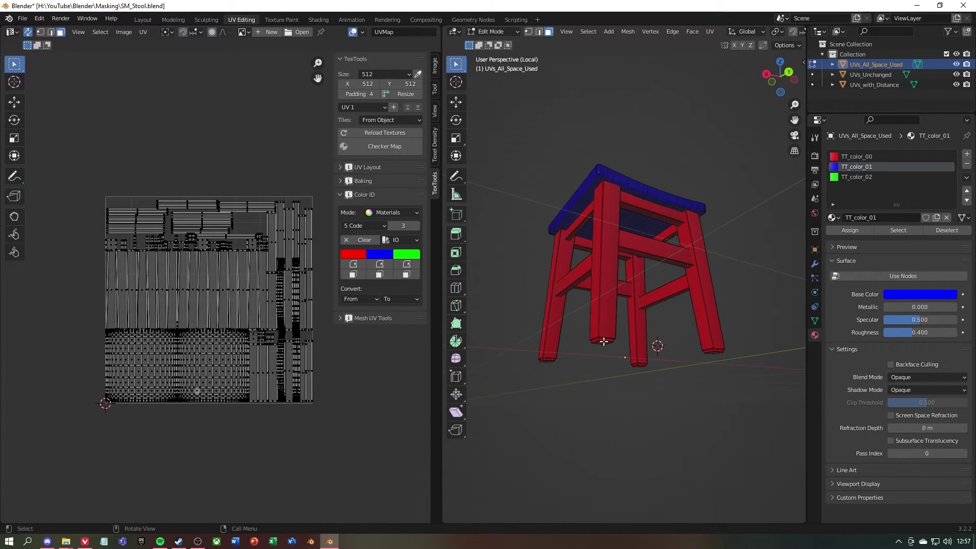
Step: Select the linked foot faces under the four stool legs, assign them the green color ID and clear the selection
key("l")
key("l")
key("l")
key("l")
middle_click_drag(546, 359, 628, 314)
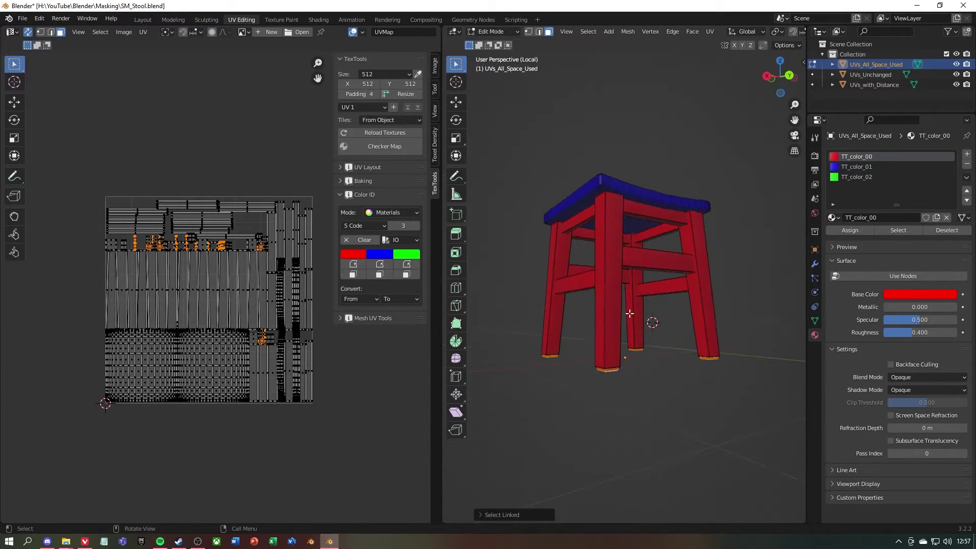
left_click(406, 263)
key("Tab")
middle_click_drag(660, 382, 627, 367)
key("Tab")
scroll(358, 370, "down", 2)
key("a")
key("alt+a")
scroll(301, 397, "up", 3)
Step: Set the TexTools baking mode to Material ID and the texture size to 2048
left_click(344, 181)
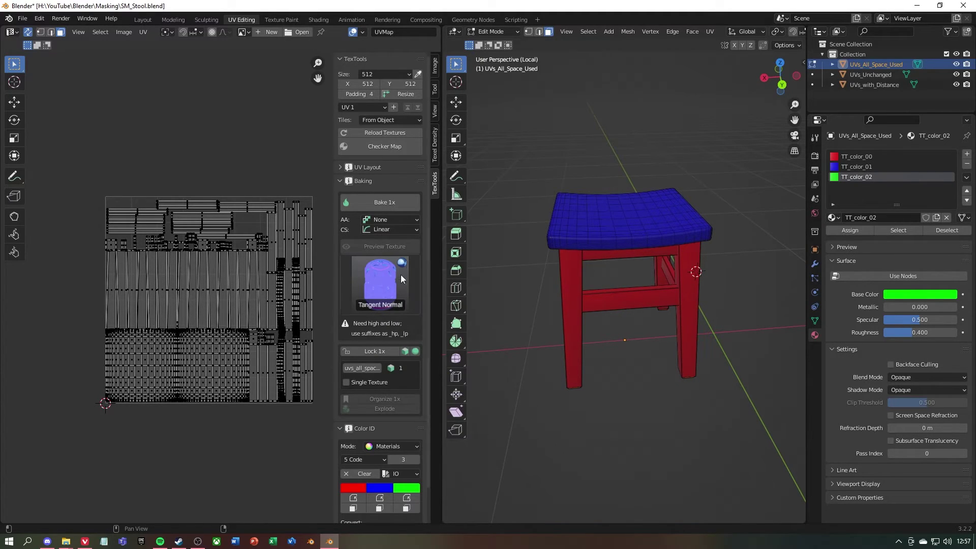
left_click(401, 304)
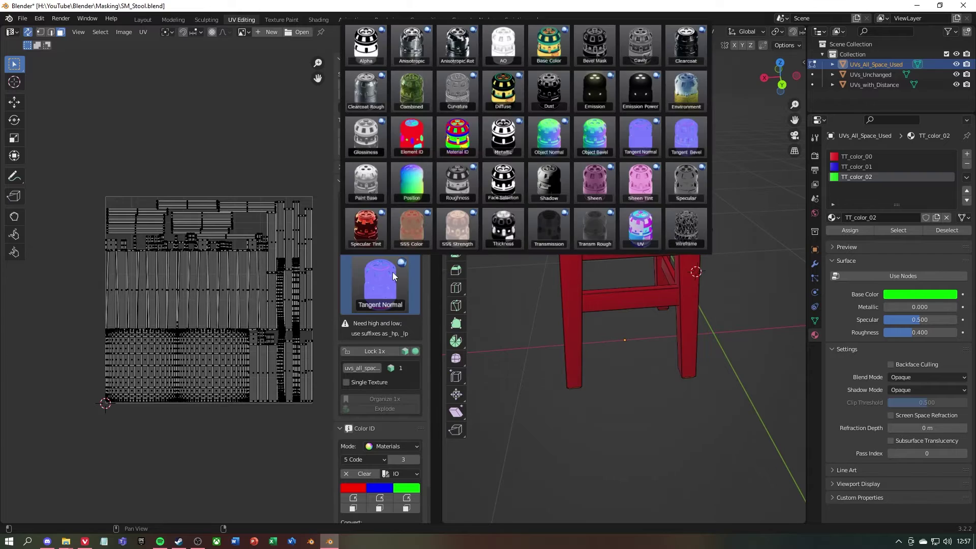
left_click(470, 148)
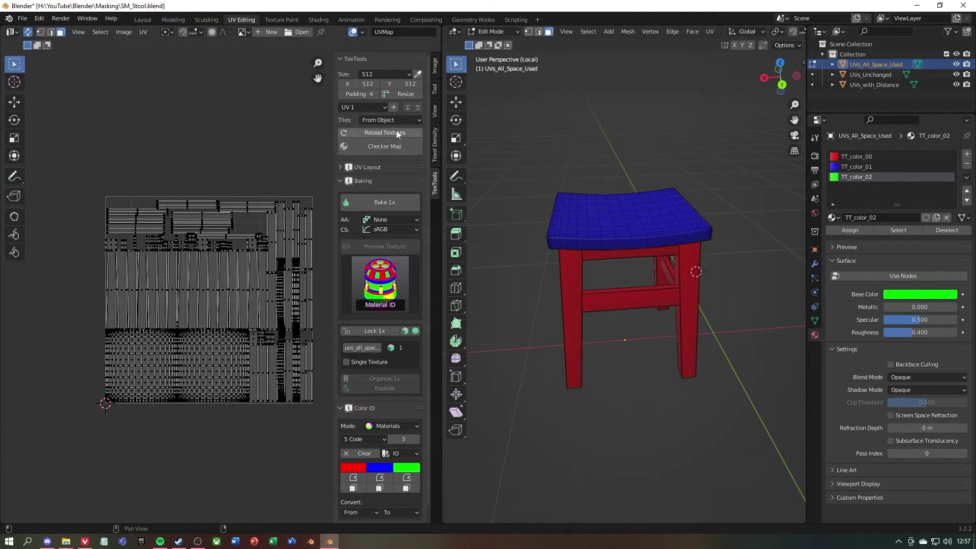
left_click(407, 76)
left_click(371, 152)
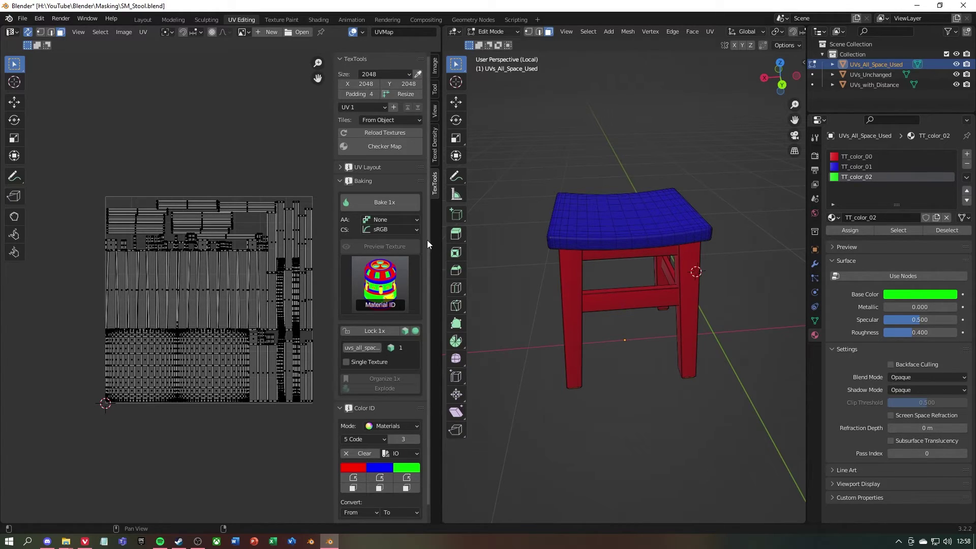
Step: Bake the stool's material ID map and save it as uvs_all_space_used_id_material.png in the Masking folder
left_click(403, 203)
scroll(289, 334, "up", 1)
scroll(289, 335, "down", 2)
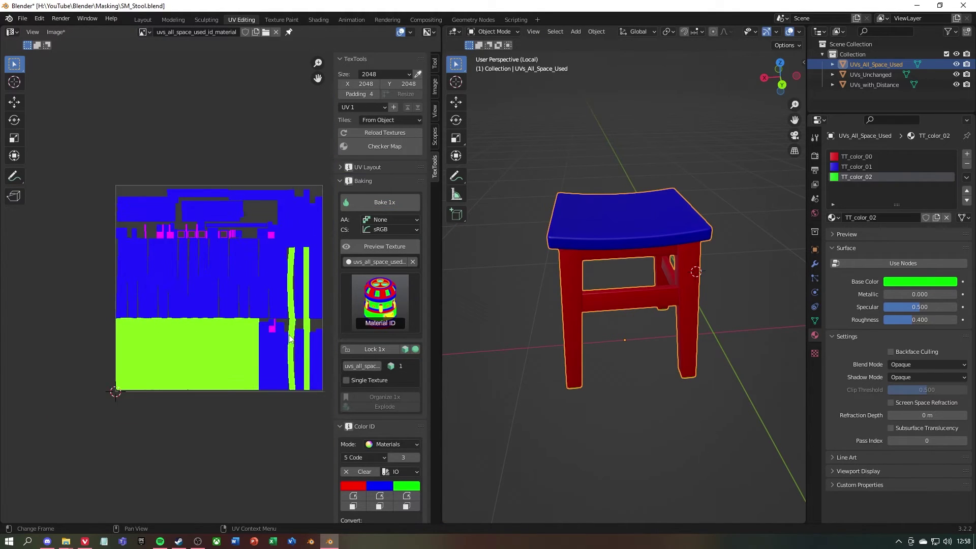
middle_click_drag(302, 321, 280, 314)
left_click(57, 31)
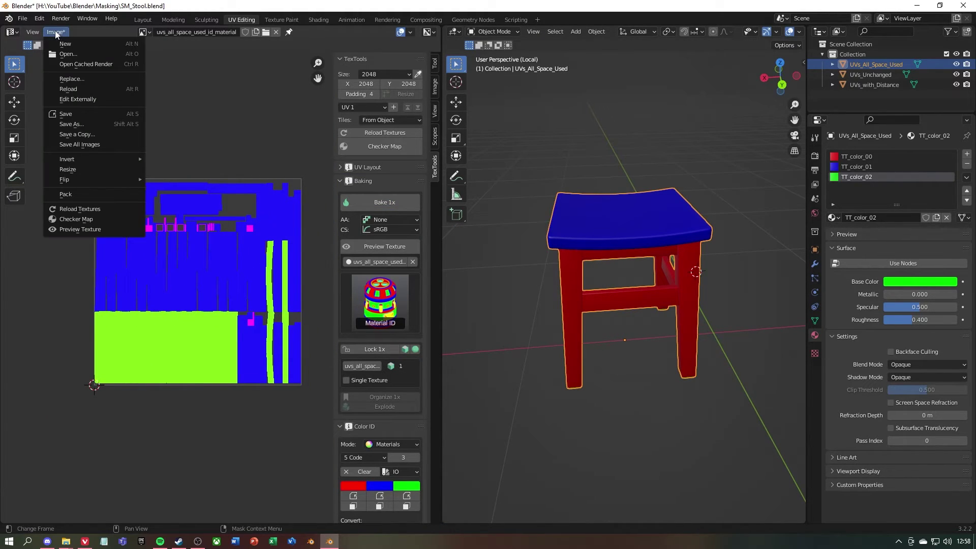
left_click(69, 125)
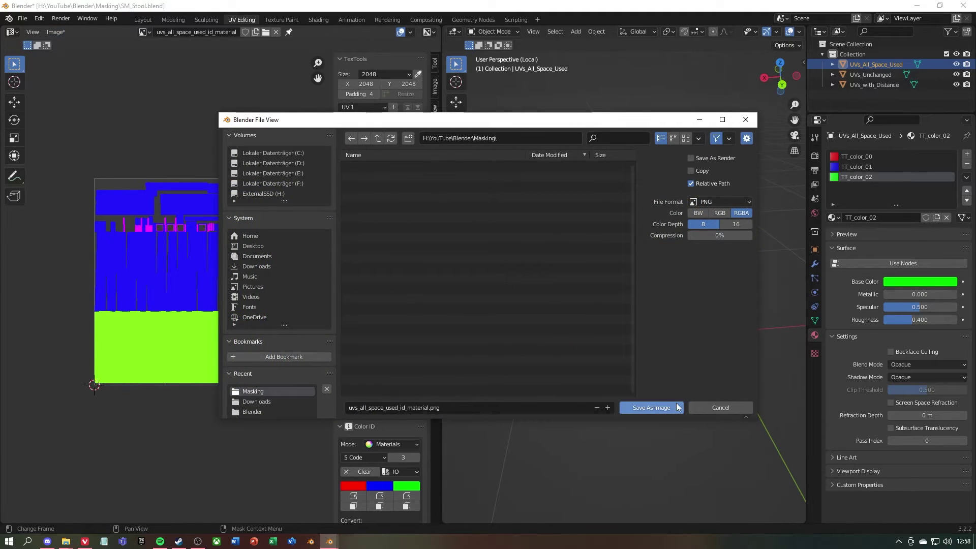
left_click(642, 404)
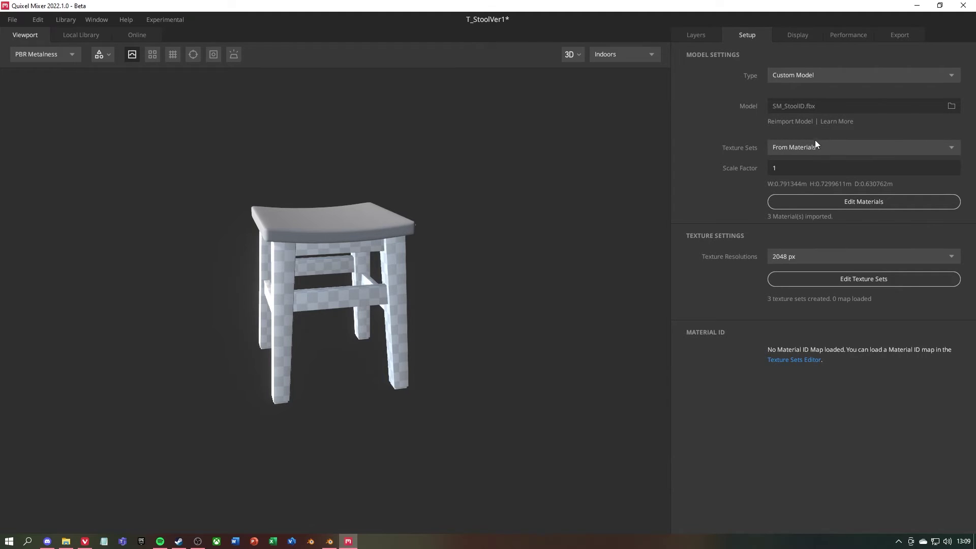
Step: In Quixel Mixer, check the export and layer texture sets, then set the stool model's Texture Sets to Single
left_click(900, 32)
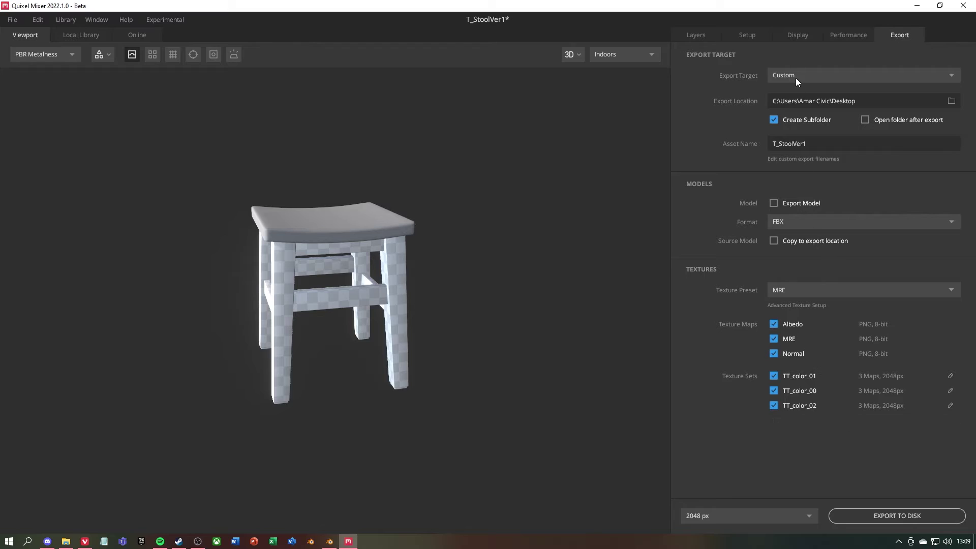
left_click(704, 36)
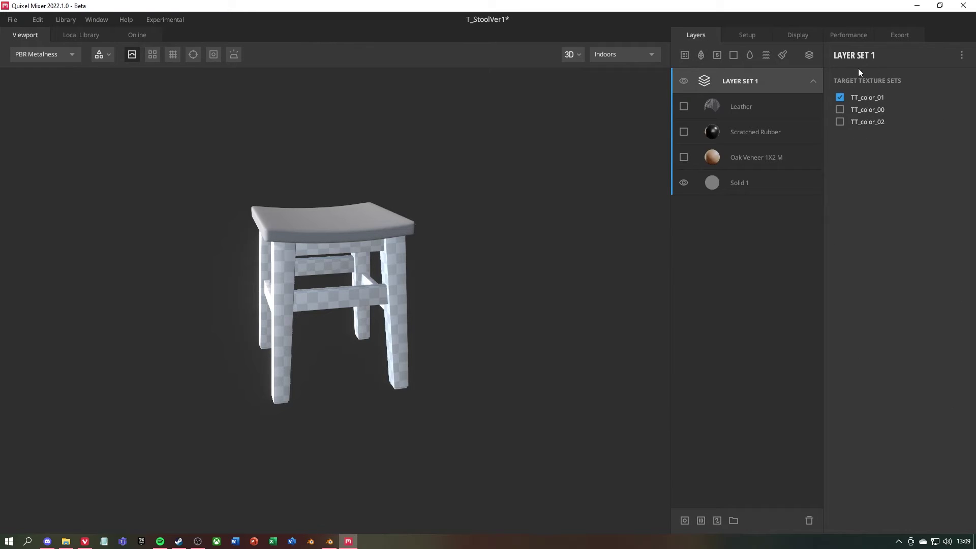
left_click(745, 34)
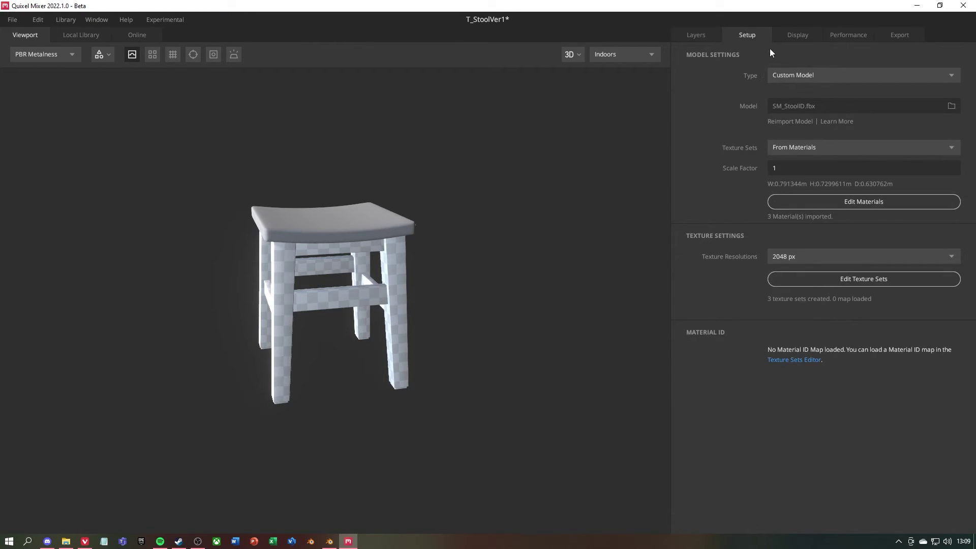
left_click(800, 147)
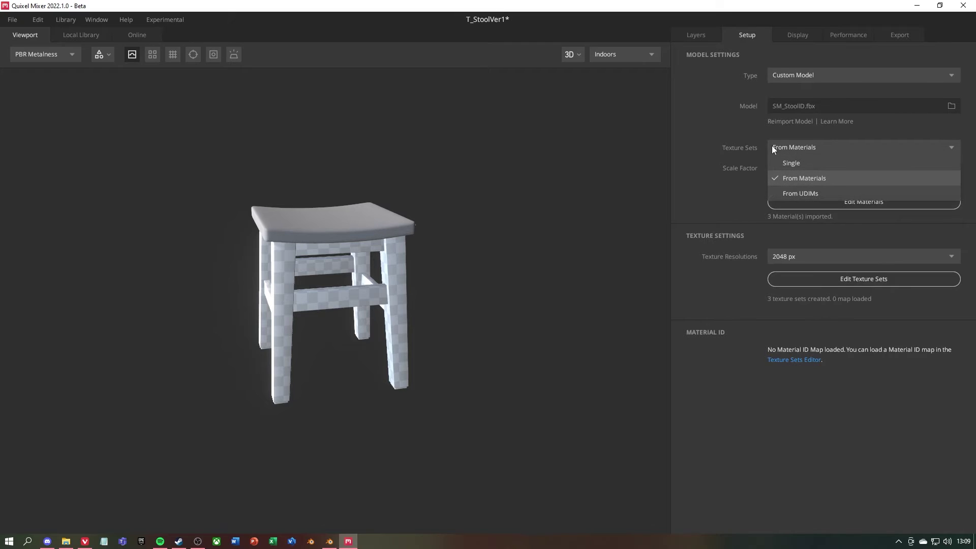
left_click(788, 163)
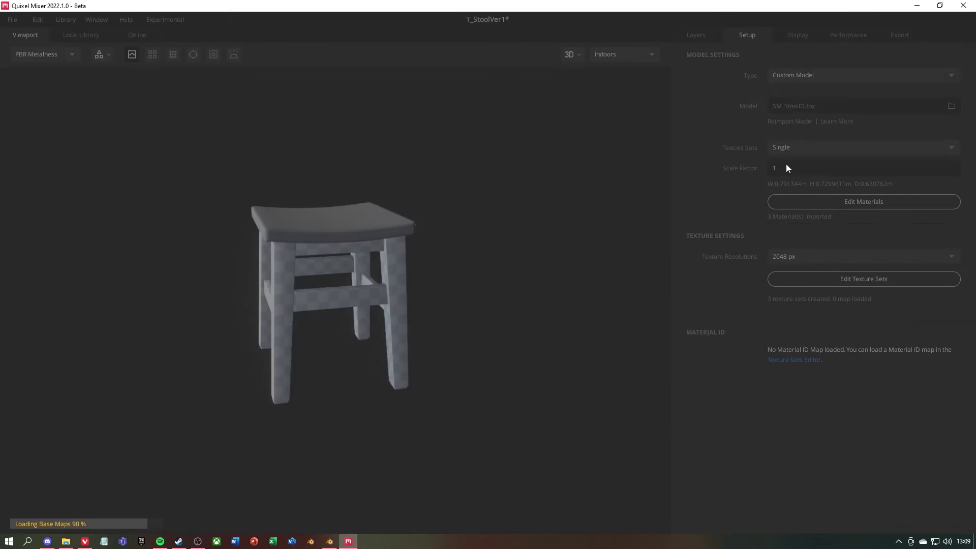
scroll(390, 233, "down", 5)
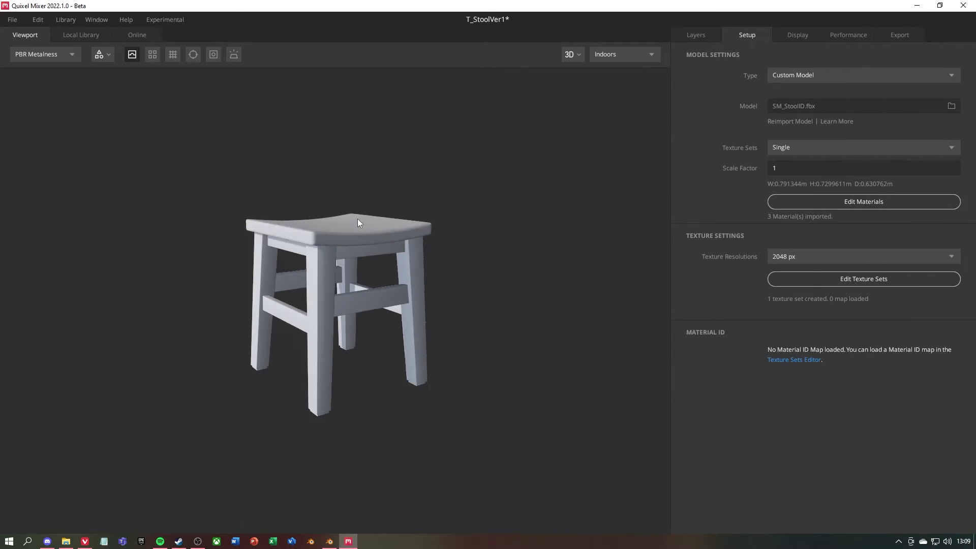
left_click_drag(295, 235, 330, 236)
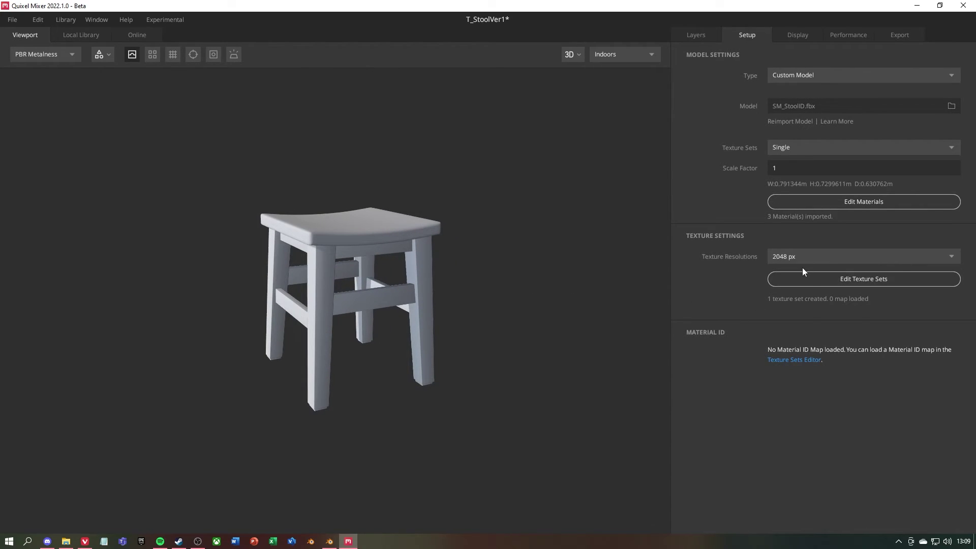
Step: Import uvs_all_space_used_id_material.png as the Material ID map of the TT_color_01 texture set
left_click(838, 279)
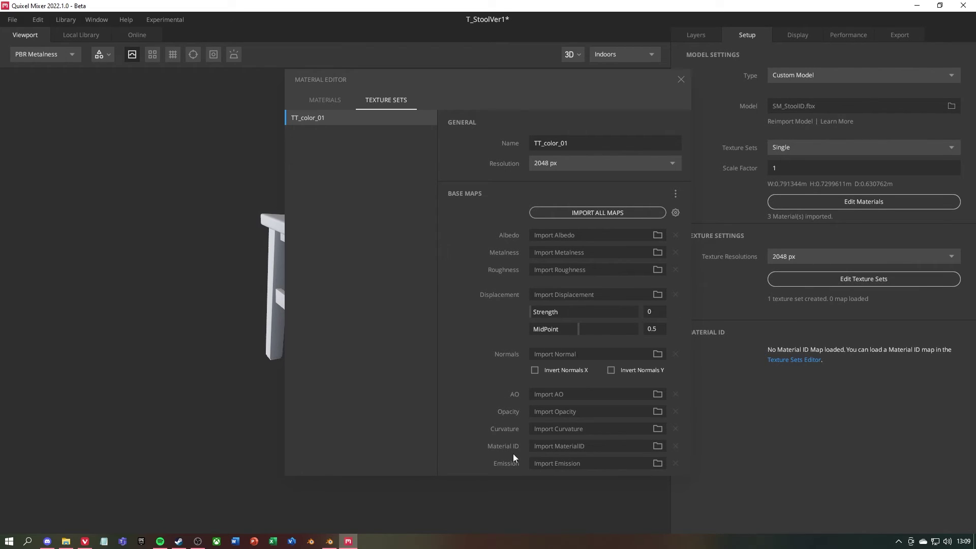
left_click(655, 447)
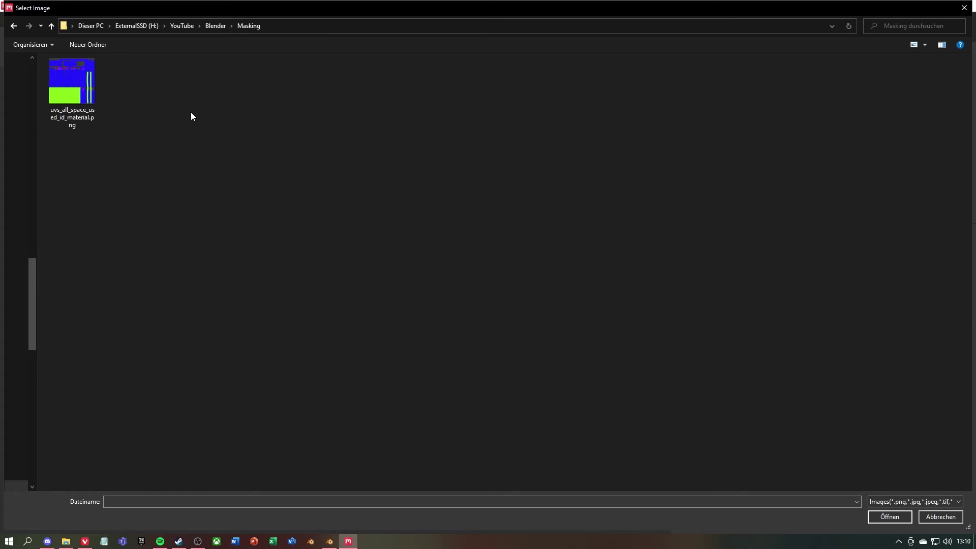
double_click(76, 105)
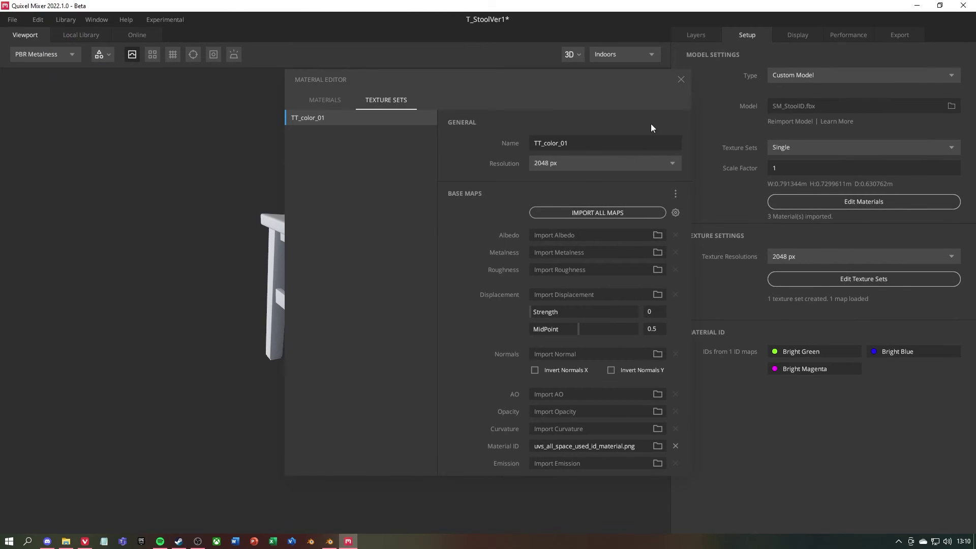
left_click(680, 80)
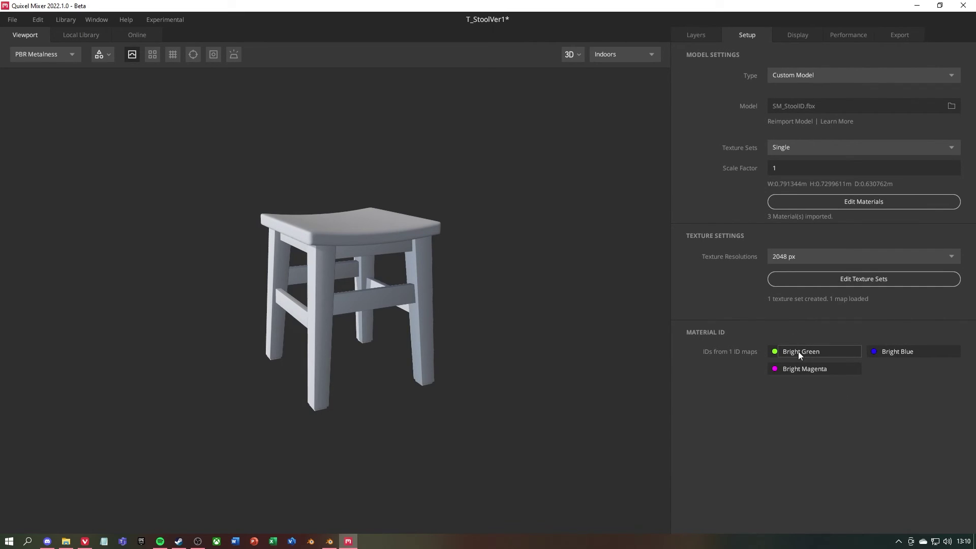
Step: Add an ID mask to the Oak Veneer 1X2 M layer and make the layer visible
left_click(697, 35)
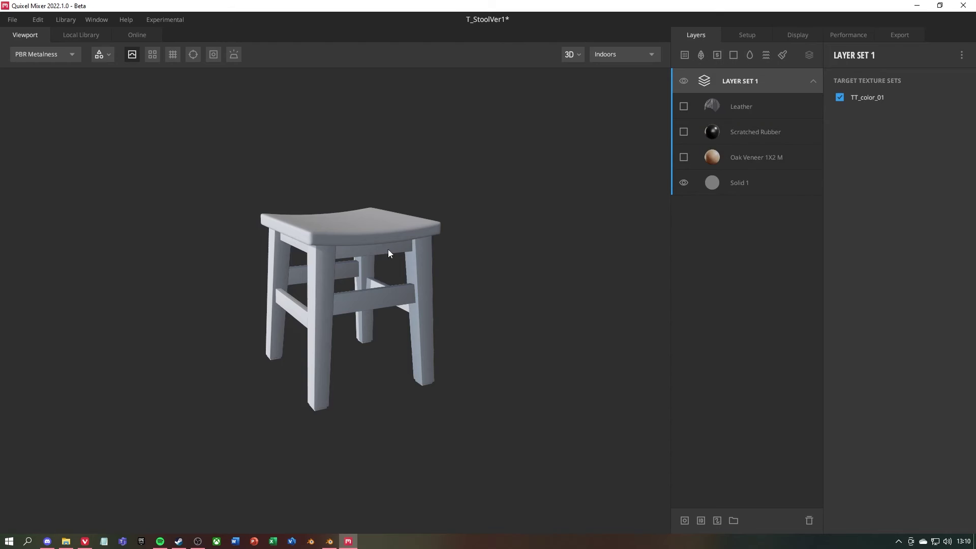
left_click_drag(371, 244, 496, 218)
left_click(684, 156)
left_click(682, 131)
left_click(683, 132)
left_click(683, 157)
left_click(757, 159)
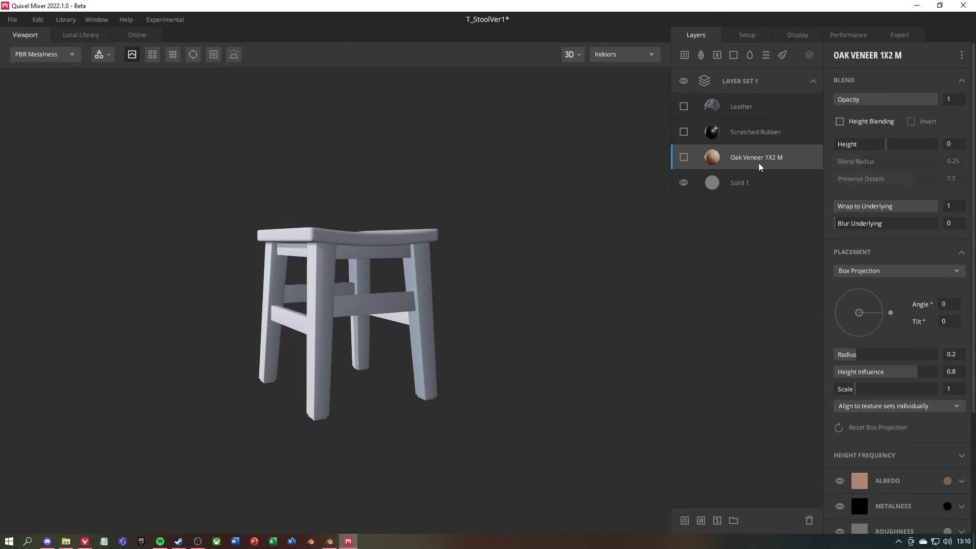
right_click(736, 156)
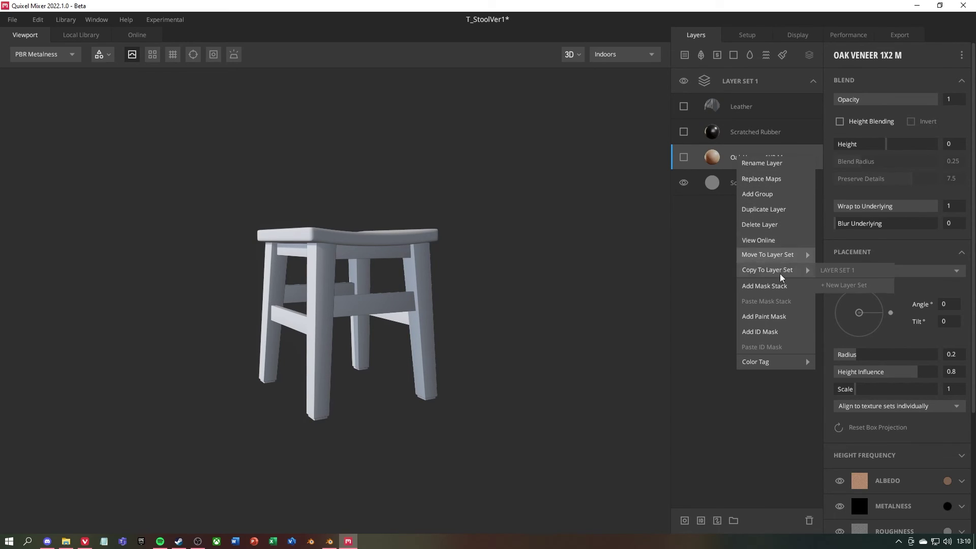
left_click(774, 334)
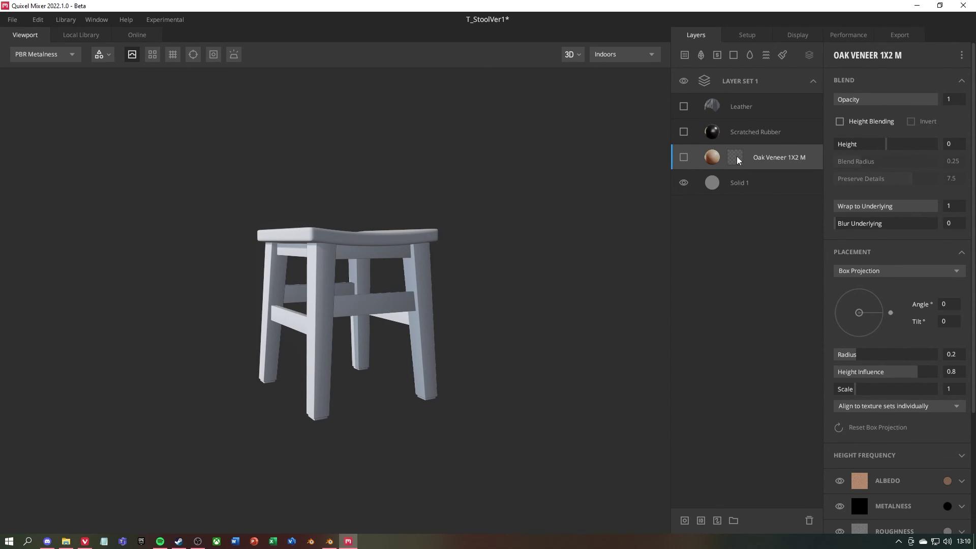
left_click(683, 157)
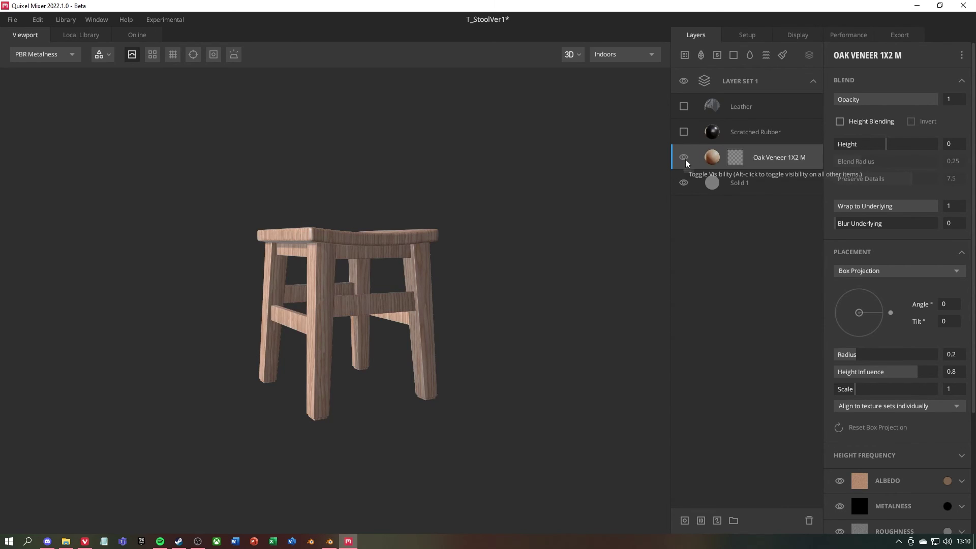
Step: Try the available IDs in the oak veneer's mask and restrict the layer to Bright Blue
left_click(740, 158)
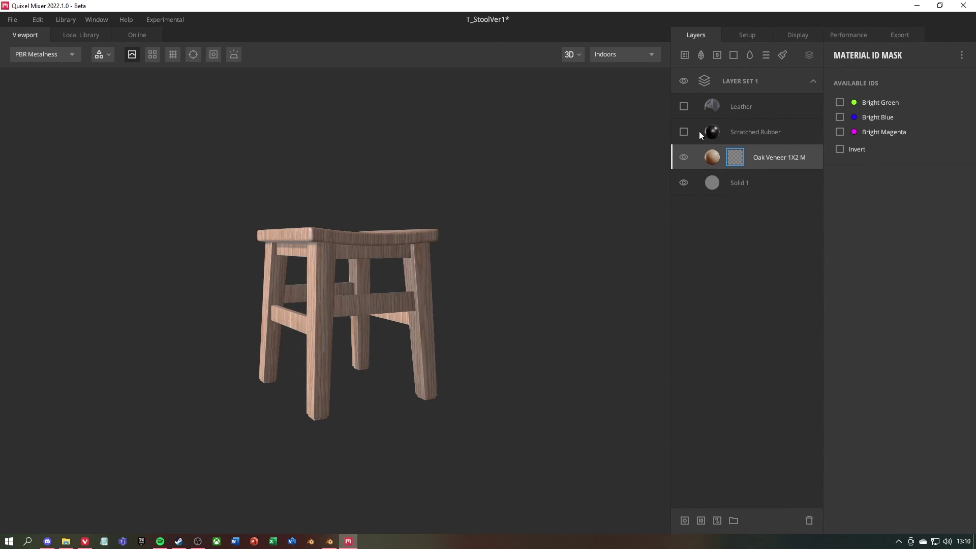
left_click(840, 102)
left_click(840, 102)
left_click(840, 116)
left_click(839, 117)
left_click(840, 132)
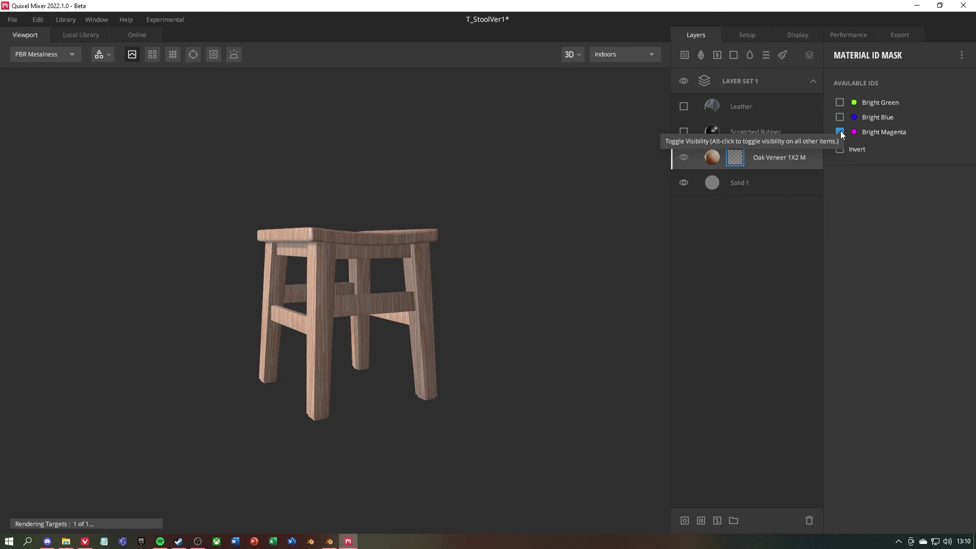
left_click(839, 132)
left_click(839, 117)
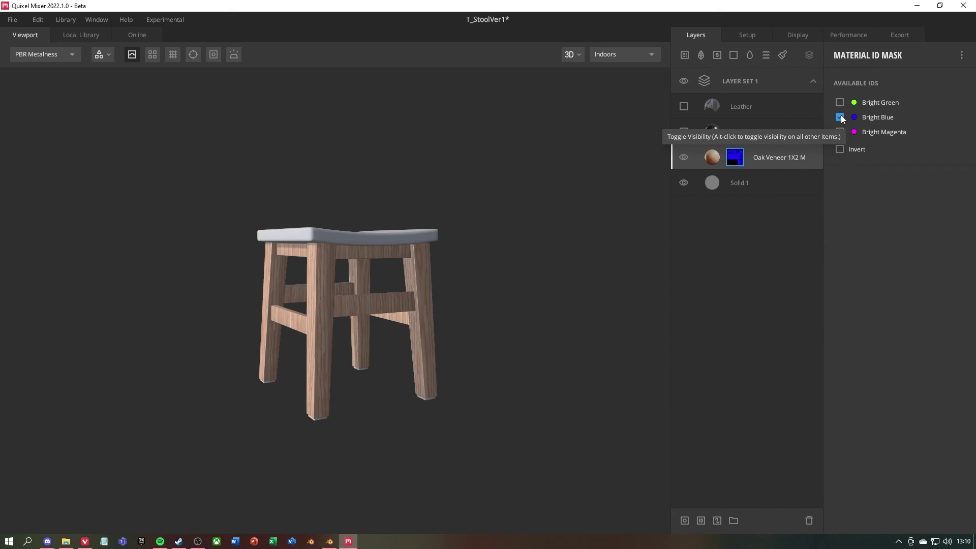
left_click_drag(398, 252, 381, 270)
Step: Show the Scratched Rubber layer, add an ID mask to it and restrict it to Bright Magenta
left_click(684, 131)
right_click(685, 133)
left_click(756, 138)
left_click(839, 102)
left_click(839, 102)
left_click(840, 132)
mouse_move(403, 257)
left_mouse_down()
mouse_move(395, 185)
mouse_move(312, 188)
mouse_move(402, 259)
left_mouse_up()
Step: Show the Leather layer, add an ID mask to it and restrict it to Bright Green
left_click(683, 106)
right_click(766, 102)
left_click(803, 278)
left_click(839, 104)
left_click(840, 104)
left_click_drag(409, 189, 548, 189)
Step: Open the export settings and review the texture maps listed for the stool
left_click(898, 35)
left_click_drag(382, 252, 351, 242)
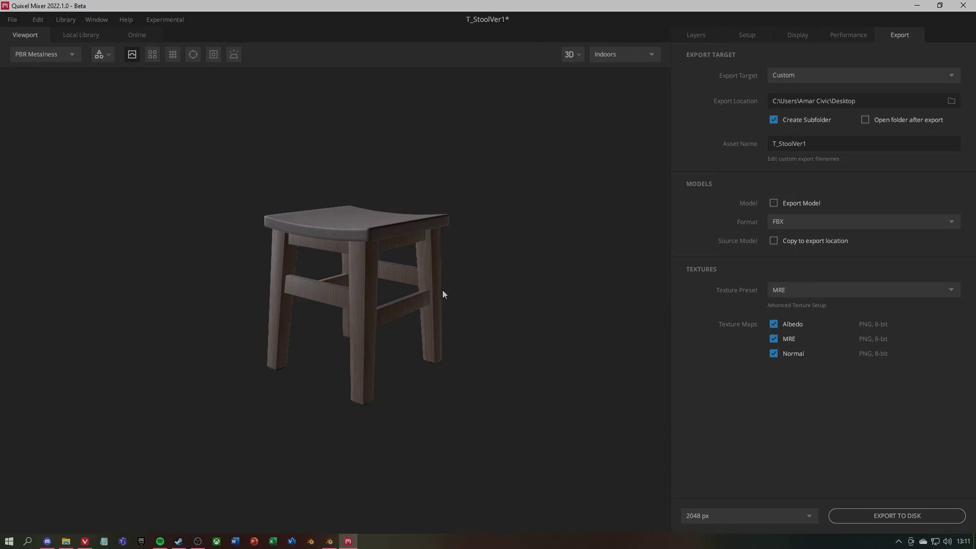